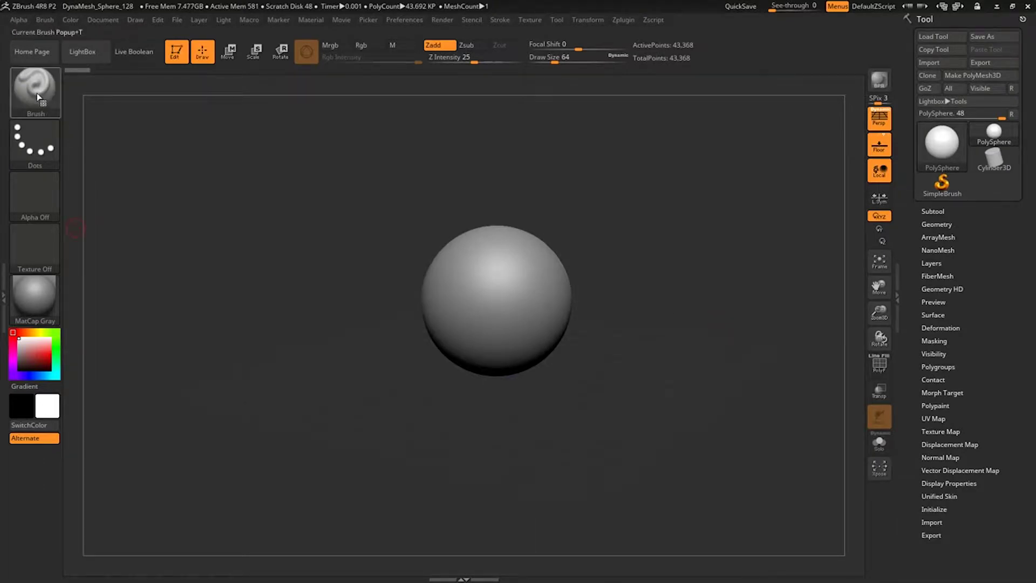
Activate Dynamic Subdiv on the sphere and divide its geometry to subdivision level 2
{"action": "left_click", "coordinate": [931, 211]}
{"action": "left_click", "coordinate": [931, 211]}
{"action": "left_click", "coordinate": [937, 224]}
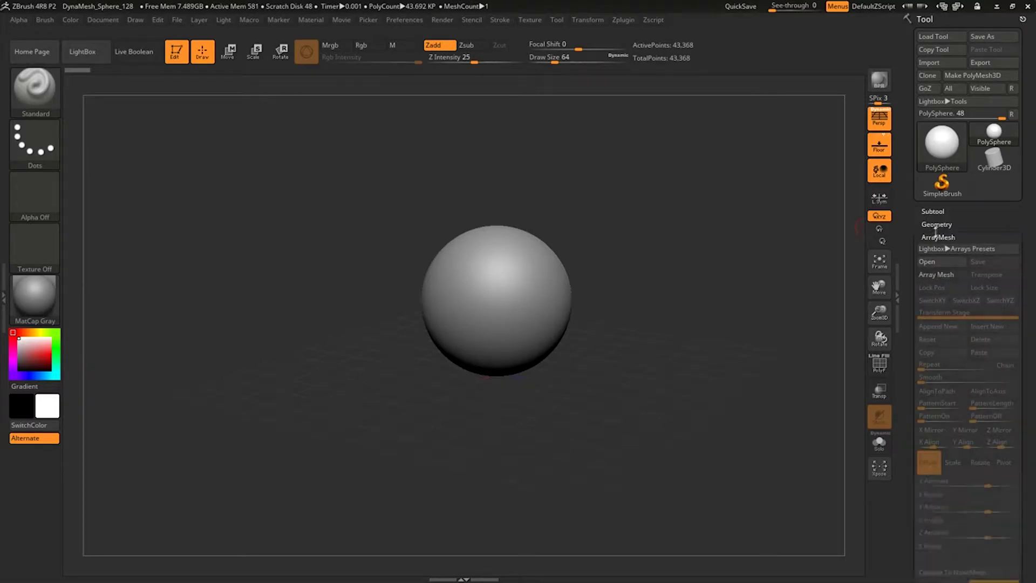
{"action": "left_click", "coordinate": [989, 235]}
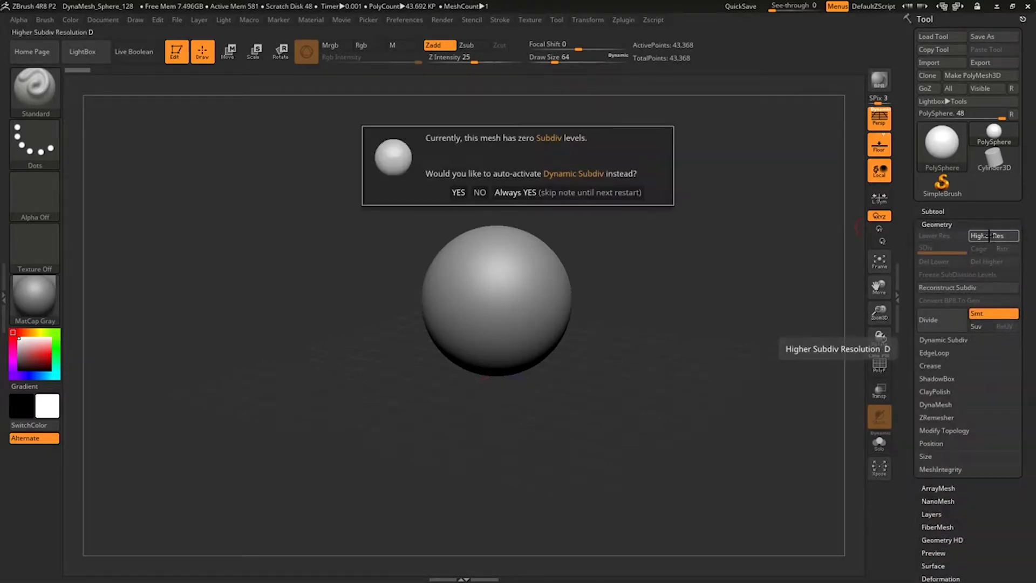
{"action": "left_click", "coordinate": [458, 192]}
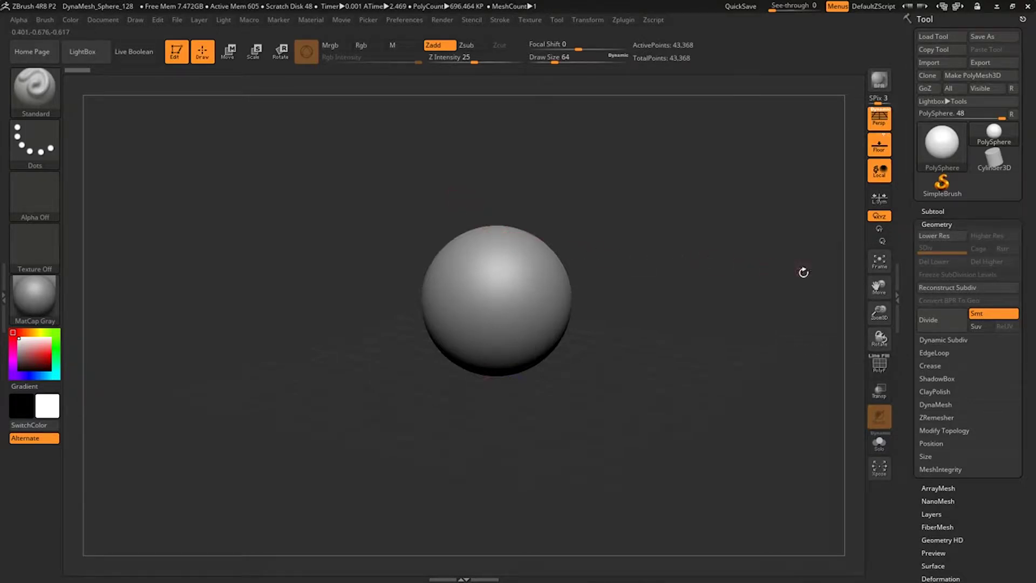
{"action": "left_click", "coordinate": [945, 317]}
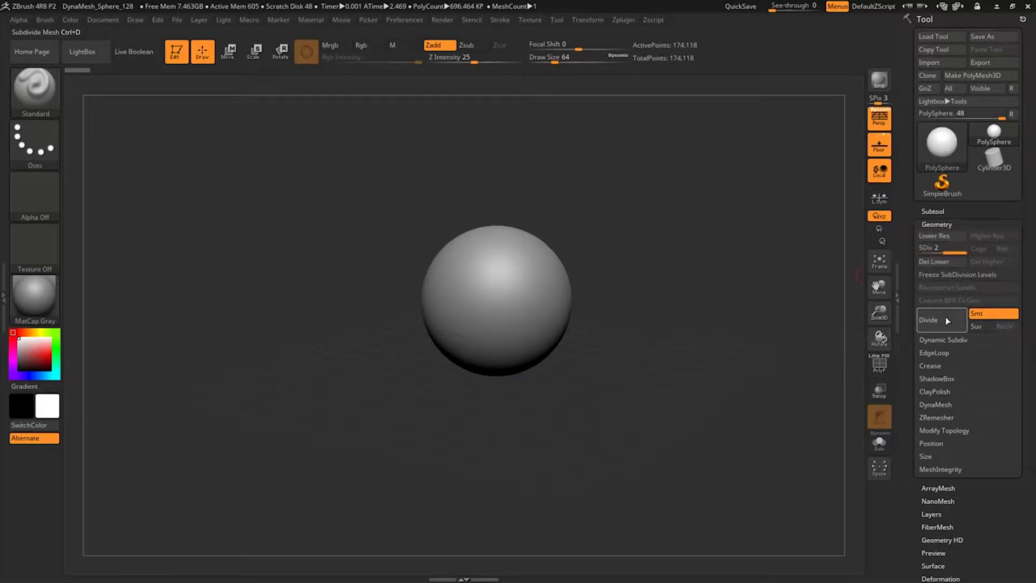
Set the sphere to subdivision level 1 and choose the ClayBuildup brush
{"action": "left_click", "coordinate": [929, 248]}
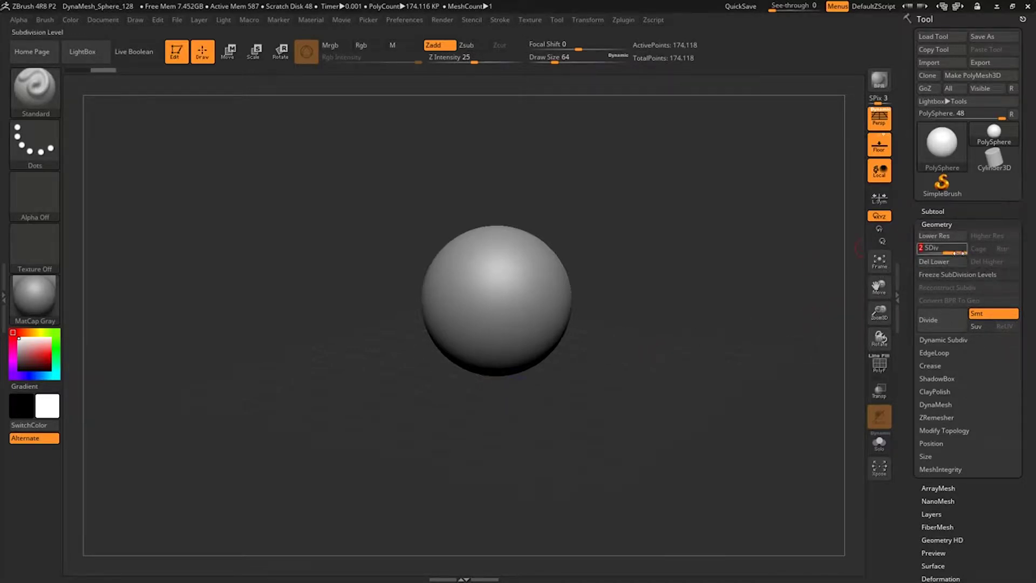
{"action": "key", "text": "Return"}
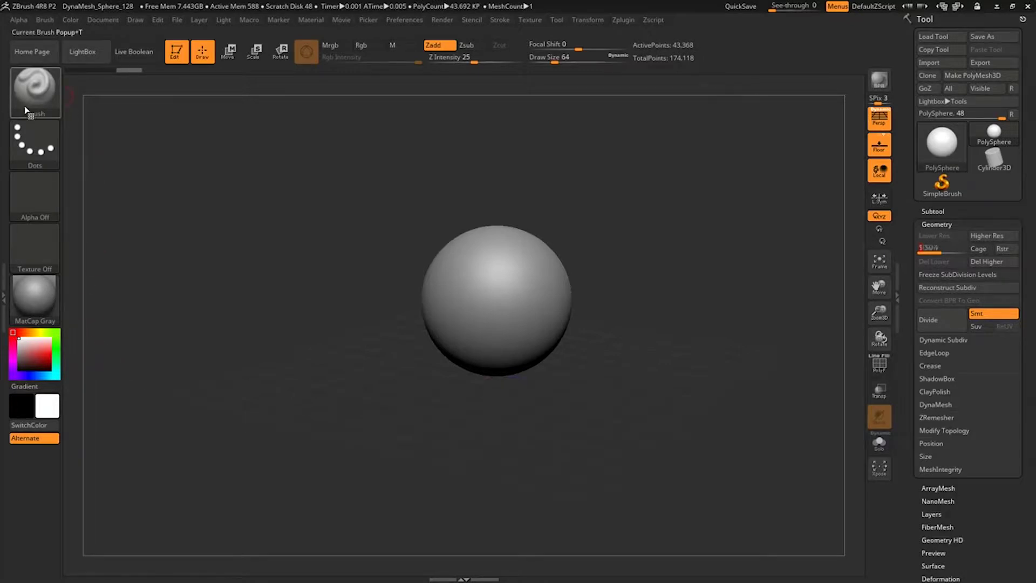
{"action": "left_click", "coordinate": [34, 88]}
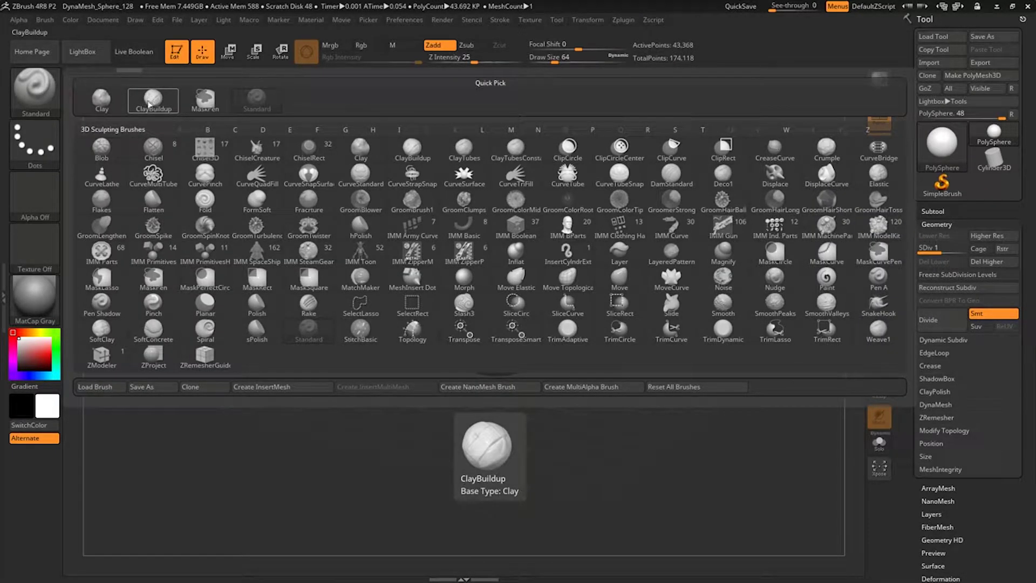
{"action": "left_click", "coordinate": [411, 149]}
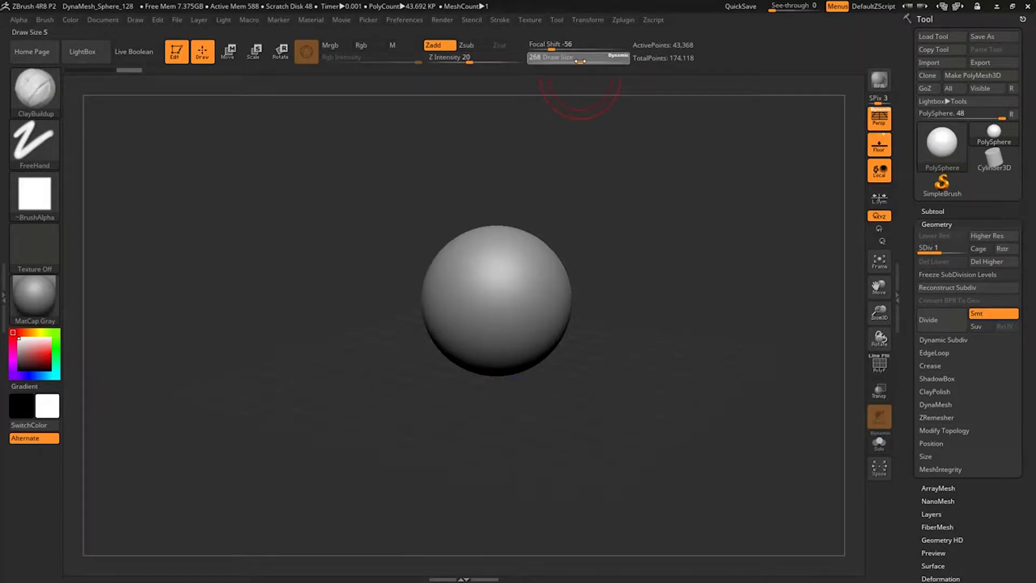
Build up irregular overlapping lumps around the whole sphere with ClayBuildup at draw size 158
{"action": "mouse_move", "coordinate": [537, 280]}
{"action": "left_mouse_down"}
{"action": "mouse_move", "coordinate": [551, 240]}
{"action": "mouse_move", "coordinate": [469, 267]}
{"action": "mouse_move", "coordinate": [556, 243]}
{"action": "mouse_move", "coordinate": [581, 292]}
{"action": "mouse_move", "coordinate": [502, 259]}
{"action": "mouse_move", "coordinate": [448, 281]}
{"action": "left_mouse_up"}
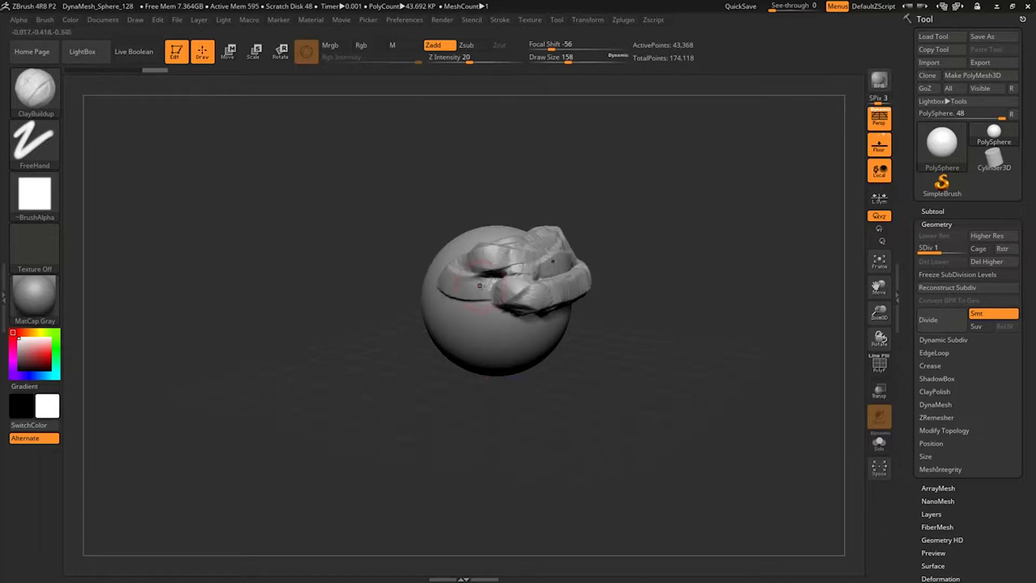
{"action": "left_click_drag", "start_coordinate": [592, 395], "coordinate": [545, 373]}
{"action": "mouse_move", "coordinate": [495, 234]}
{"action": "left_mouse_down"}
{"action": "mouse_move", "coordinate": [508, 254]}
{"action": "mouse_move", "coordinate": [529, 220]}
{"action": "mouse_move", "coordinate": [486, 194]}
{"action": "mouse_move", "coordinate": [456, 226]}
{"action": "mouse_move", "coordinate": [426, 298]}
{"action": "mouse_move", "coordinate": [452, 243]}
{"action": "mouse_move", "coordinate": [481, 232]}
{"action": "left_mouse_up"}
{"action": "mouse_move", "coordinate": [594, 377]}
{"action": "left_mouse_down"}
{"action": "mouse_move", "coordinate": [618, 433]}
{"action": "mouse_move", "coordinate": [501, 273]}
{"action": "left_mouse_up"}
{"action": "mouse_move", "coordinate": [431, 201]}
{"action": "left_mouse_down"}
{"action": "mouse_move", "coordinate": [323, 214]}
{"action": "mouse_move", "coordinate": [421, 189]}
{"action": "mouse_move", "coordinate": [305, 213]}
{"action": "mouse_move", "coordinate": [459, 243]}
{"action": "mouse_move", "coordinate": [480, 292]}
{"action": "mouse_move", "coordinate": [378, 259]}
{"action": "mouse_move", "coordinate": [300, 259]}
{"action": "mouse_move", "coordinate": [415, 246]}
{"action": "mouse_move", "coordinate": [481, 286]}
{"action": "left_mouse_up"}
{"action": "left_click_drag", "start_coordinate": [527, 416], "coordinate": [400, 295]}
{"action": "mouse_move", "coordinate": [325, 263]}
{"action": "left_mouse_down"}
{"action": "mouse_move", "coordinate": [440, 215]}
{"action": "mouse_move", "coordinate": [345, 286]}
{"action": "mouse_move", "coordinate": [451, 254]}
{"action": "mouse_move", "coordinate": [359, 352]}
{"action": "mouse_move", "coordinate": [354, 262]}
{"action": "left_mouse_up"}
{"action": "mouse_move", "coordinate": [284, 186]}
{"action": "left_mouse_down"}
{"action": "mouse_move", "coordinate": [373, 302]}
{"action": "mouse_move", "coordinate": [383, 216]}
{"action": "mouse_move", "coordinate": [378, 323]}
{"action": "mouse_move", "coordinate": [346, 205]}
{"action": "left_mouse_up"}
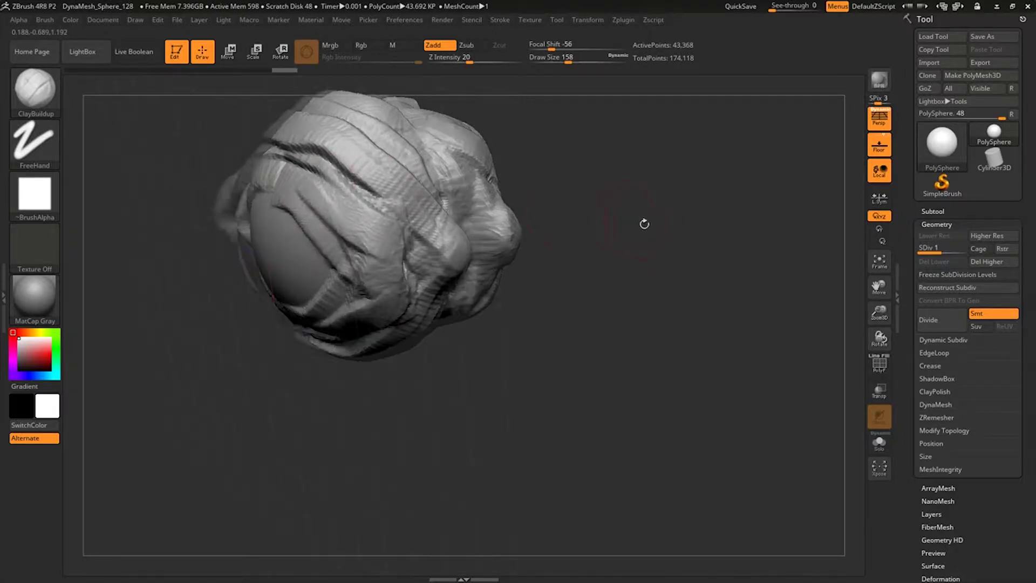
{"action": "left_click_drag", "start_coordinate": [643, 222], "coordinate": [499, 274]}
{"action": "mouse_move", "coordinate": [172, 213]}
{"action": "left_mouse_down"}
{"action": "mouse_move", "coordinate": [259, 280]}
{"action": "mouse_move", "coordinate": [324, 259]}
{"action": "mouse_move", "coordinate": [308, 302]}
{"action": "mouse_move", "coordinate": [222, 211]}
{"action": "mouse_move", "coordinate": [254, 194]}
{"action": "mouse_move", "coordinate": [178, 281]}
{"action": "mouse_move", "coordinate": [324, 226]}
{"action": "mouse_move", "coordinate": [205, 237]}
{"action": "left_mouse_up"}
{"action": "left_click_drag", "start_coordinate": [533, 298], "coordinate": [469, 346]}
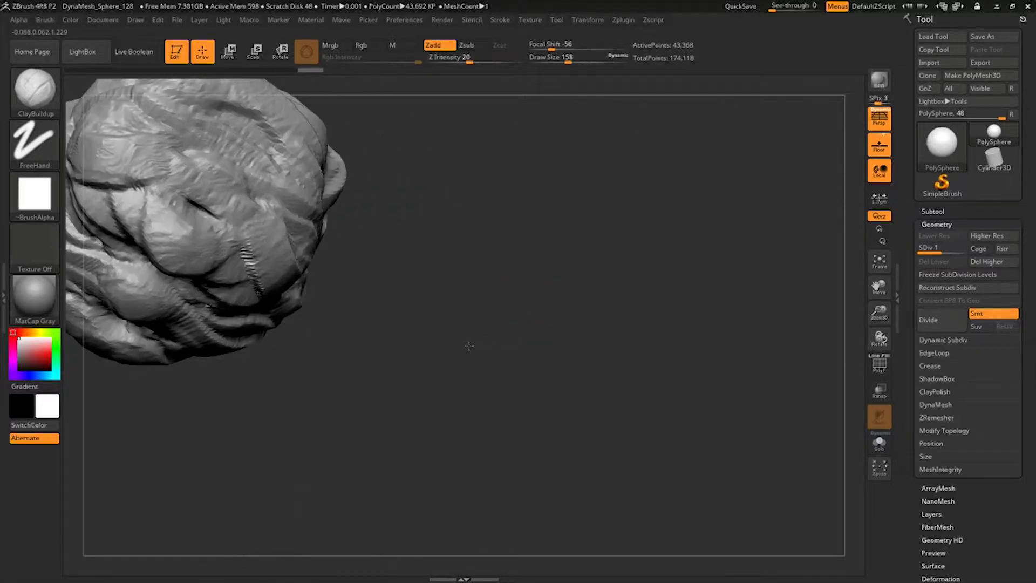
{"action": "mouse_move", "coordinate": [405, 271]}
{"action": "left_mouse_down"}
{"action": "mouse_move", "coordinate": [701, 337]}
{"action": "mouse_move", "coordinate": [594, 284]}
{"action": "left_mouse_up"}
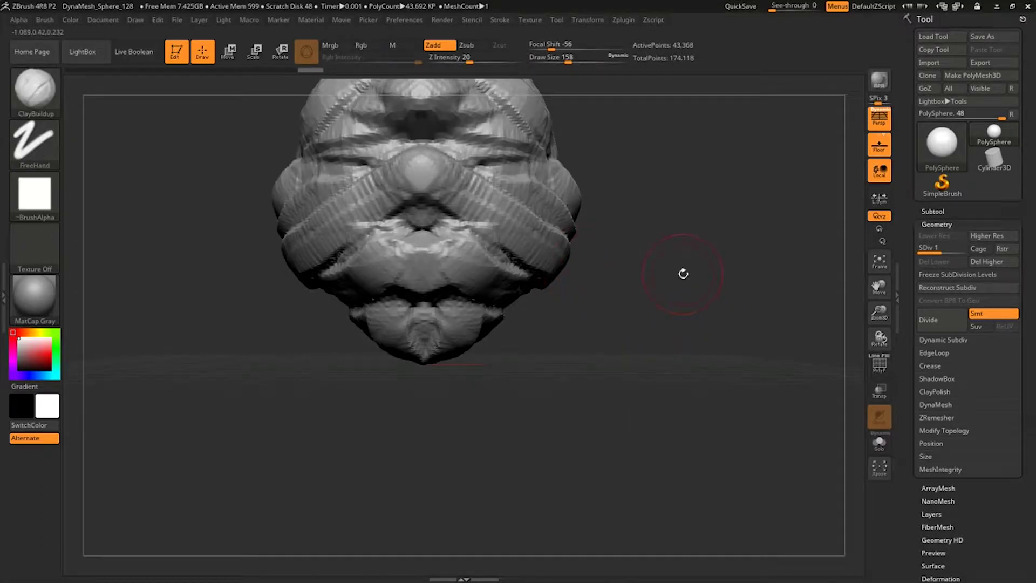
{"action": "mouse_move", "coordinate": [692, 270]}
{"action": "left_mouse_down", "text": "alt"}
{"action": "mouse_move", "coordinate": [682, 229]}
{"action": "mouse_move", "coordinate": [712, 334]}
{"action": "mouse_move", "coordinate": [549, 314]}
{"action": "left_mouse_up", "text": "alt"}
{"action": "mouse_move", "coordinate": [452, 355]}
{"action": "left_mouse_down"}
{"action": "mouse_move", "coordinate": [378, 323]}
{"action": "mouse_move", "coordinate": [356, 372]}
{"action": "mouse_move", "coordinate": [426, 415]}
{"action": "mouse_move", "coordinate": [302, 324]}
{"action": "mouse_move", "coordinate": [389, 410]}
{"action": "mouse_move", "coordinate": [464, 280]}
{"action": "left_mouse_up"}
{"action": "mouse_move", "coordinate": [470, 378]}
{"action": "left_mouse_down"}
{"action": "mouse_move", "coordinate": [416, 370]}
{"action": "mouse_move", "coordinate": [359, 297]}
{"action": "mouse_move", "coordinate": [319, 410]}
{"action": "left_mouse_up"}
{"action": "mouse_move", "coordinate": [583, 407]}
{"action": "left_mouse_down"}
{"action": "mouse_move", "coordinate": [634, 433]}
{"action": "mouse_move", "coordinate": [645, 466]}
{"action": "mouse_move", "coordinate": [370, 335]}
{"action": "mouse_move", "coordinate": [405, 342]}
{"action": "left_mouse_up"}
{"action": "mouse_move", "coordinate": [502, 267]}
{"action": "left_mouse_down"}
{"action": "mouse_move", "coordinate": [431, 330]}
{"action": "mouse_move", "coordinate": [394, 334]}
{"action": "mouse_move", "coordinate": [505, 276]}
{"action": "left_mouse_up"}
{"action": "mouse_move", "coordinate": [791, 335]}
{"action": "left_mouse_down"}
{"action": "mouse_move", "coordinate": [815, 341]}
{"action": "mouse_move", "coordinate": [383, 288]}
{"action": "left_mouse_up"}
{"action": "mouse_move", "coordinate": [465, 227]}
{"action": "left_mouse_down"}
{"action": "mouse_move", "coordinate": [432, 291]}
{"action": "mouse_move", "coordinate": [415, 285]}
{"action": "mouse_move", "coordinate": [512, 216]}
{"action": "mouse_move", "coordinate": [426, 286]}
{"action": "mouse_move", "coordinate": [480, 226]}
{"action": "mouse_move", "coordinate": [561, 237]}
{"action": "mouse_move", "coordinate": [599, 286]}
{"action": "mouse_move", "coordinate": [472, 227]}
{"action": "mouse_move", "coordinate": [398, 261]}
{"action": "left_mouse_up"}
{"action": "mouse_move", "coordinate": [779, 370]}
{"action": "left_mouse_down"}
{"action": "mouse_move", "coordinate": [485, 345]}
{"action": "mouse_move", "coordinate": [593, 376]}
{"action": "left_mouse_up"}
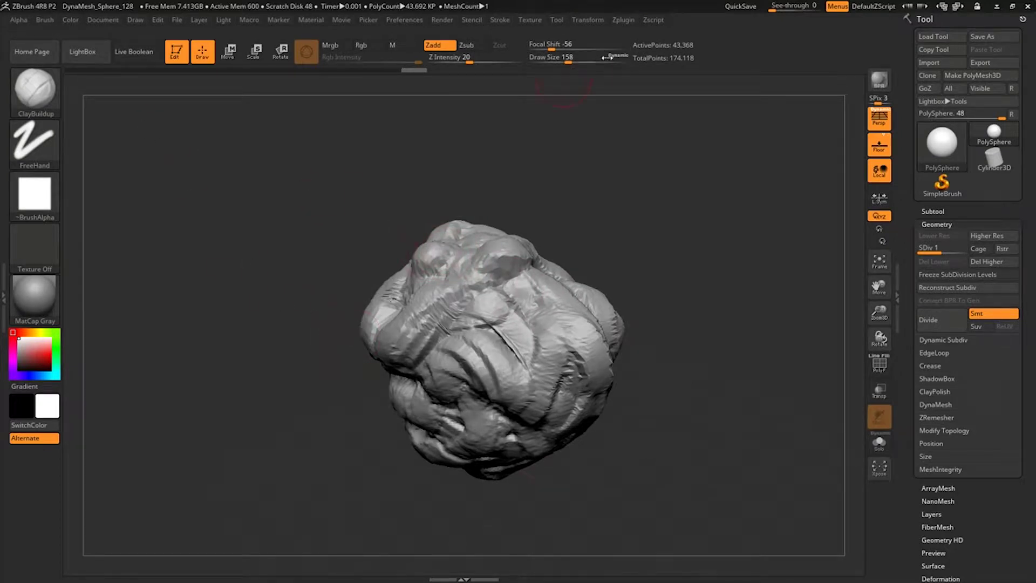
Increase the draw size to 611 and smooth the clay lumps into soft rock forms on all sides
{"action": "left_click_drag", "start_coordinate": [572, 58], "coordinate": [605, 63]}
{"action": "key", "text": "shift"}
{"action": "key", "text": "shift"}
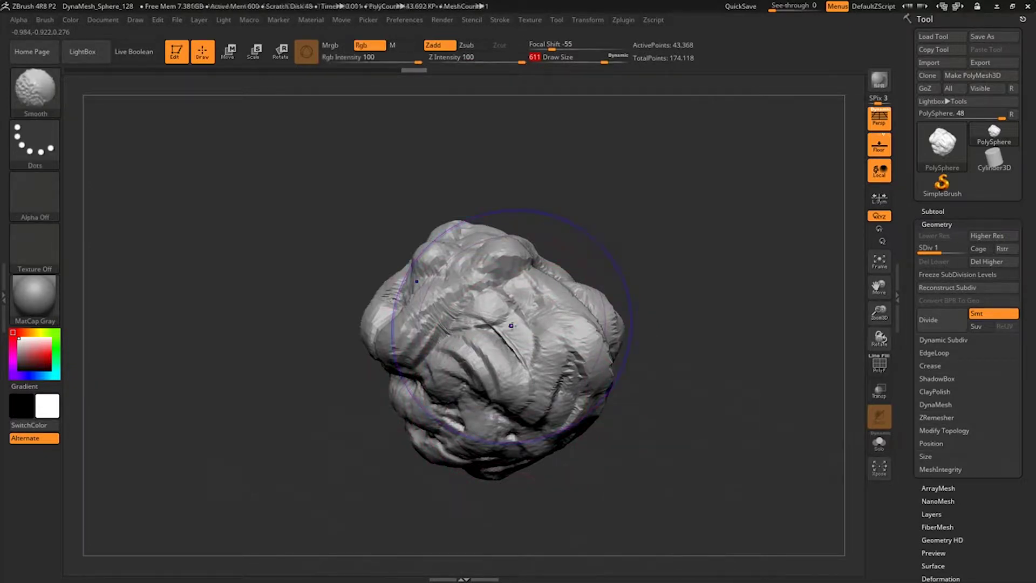
{"action": "left_click_drag", "start_coordinate": [573, 321], "coordinate": [448, 365], "text": "shift"}
{"action": "right_click_drag", "start_coordinate": [448, 364], "coordinate": [750, 186]}
{"action": "left_click_drag", "start_coordinate": [750, 185], "coordinate": [707, 216]}
{"action": "mouse_move", "coordinate": [691, 269]}
{"action": "left_mouse_down", "text": "shift"}
{"action": "mouse_move", "coordinate": [610, 345]}
{"action": "mouse_move", "coordinate": [668, 347]}
{"action": "left_mouse_up", "text": "shift"}
{"action": "mouse_move", "coordinate": [745, 232]}
{"action": "left_mouse_down"}
{"action": "mouse_move", "coordinate": [825, 206]}
{"action": "mouse_move", "coordinate": [728, 265]}
{"action": "mouse_move", "coordinate": [786, 138]}
{"action": "mouse_move", "coordinate": [748, 216]}
{"action": "left_mouse_up"}
{"action": "left_click_drag", "start_coordinate": [564, 286], "coordinate": [540, 351], "text": "shift"}
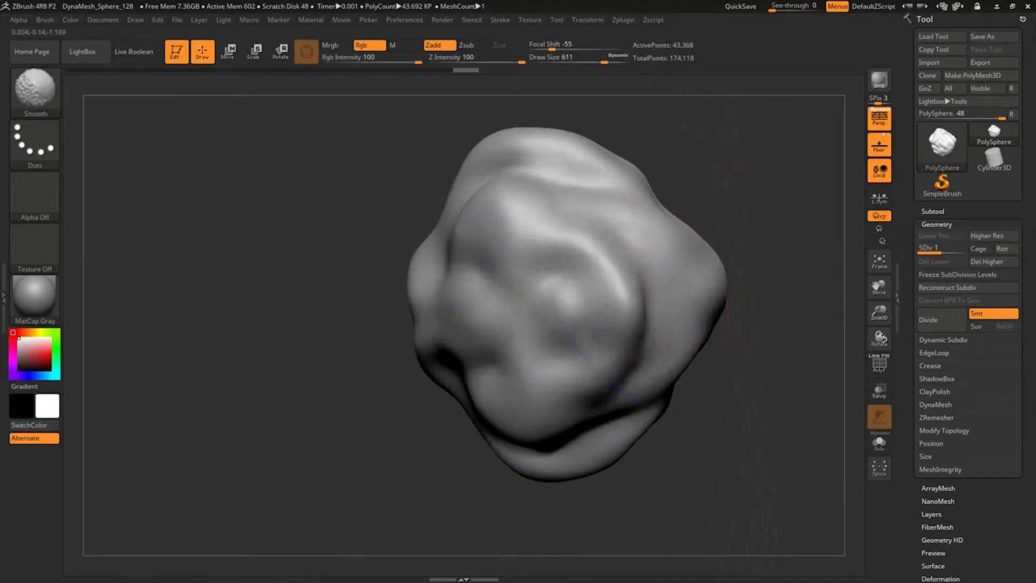
{"action": "mouse_move", "coordinate": [748, 196]}
{"action": "left_mouse_down"}
{"action": "mouse_move", "coordinate": [756, 232]}
{"action": "mouse_move", "coordinate": [894, 117]}
{"action": "mouse_move", "coordinate": [807, 203]}
{"action": "left_mouse_up"}
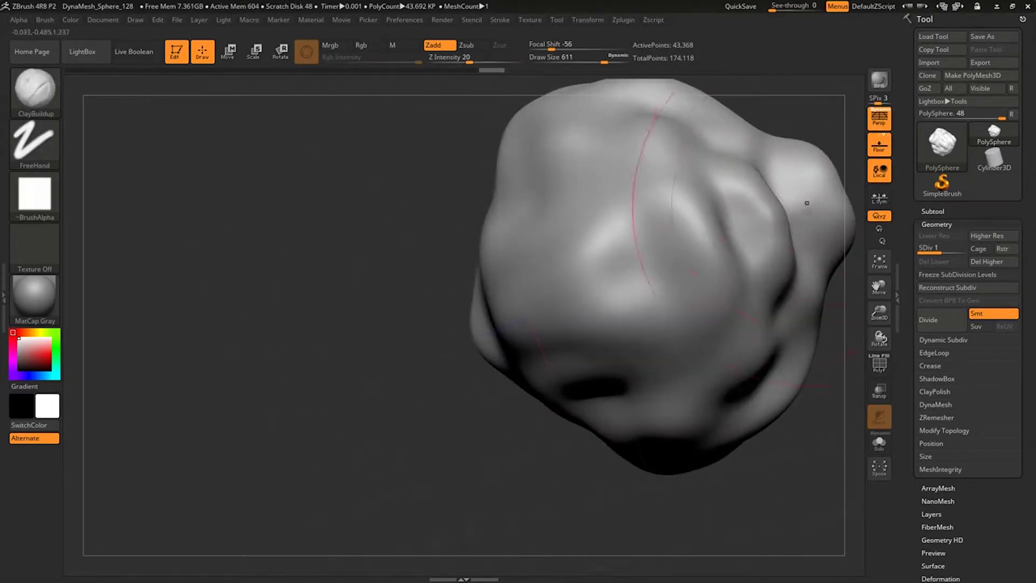
{"action": "key", "text": "shift"}
{"action": "mouse_move", "coordinate": [783, 443]}
{"action": "left_mouse_down", "text": "shift"}
{"action": "mouse_move", "coordinate": [766, 436]}
{"action": "mouse_move", "coordinate": [808, 401]}
{"action": "mouse_move", "coordinate": [912, 248]}
{"action": "mouse_move", "coordinate": [681, 458]}
{"action": "left_mouse_up", "text": "shift"}
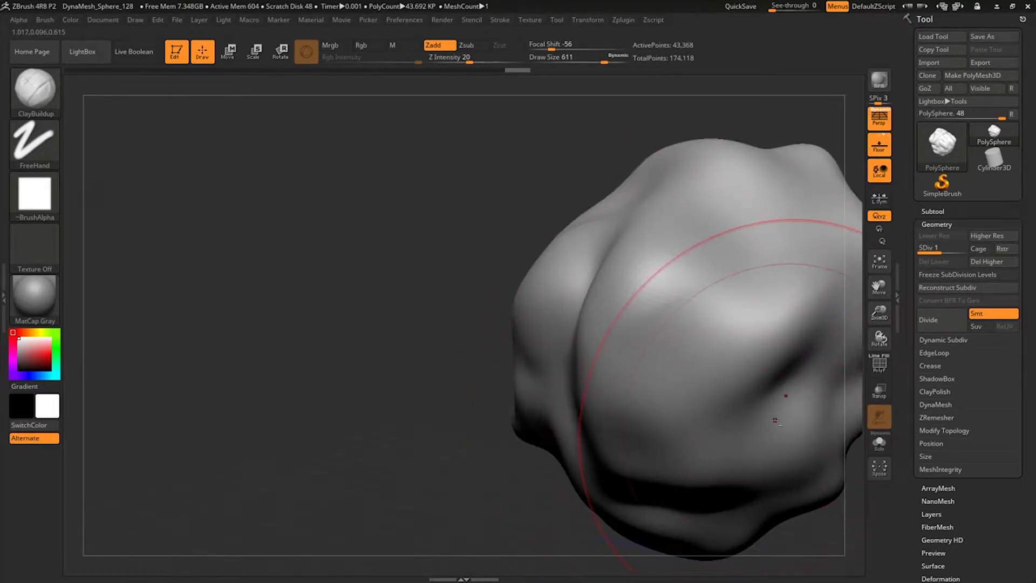
{"action": "left_click_drag", "start_coordinate": [388, 454], "coordinate": [659, 451]}
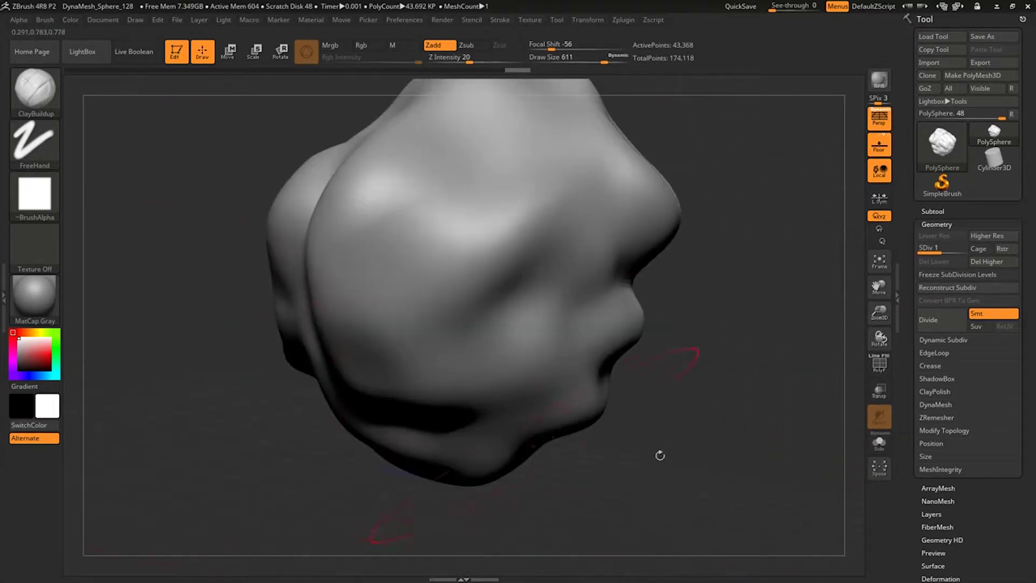
{"action": "right_click_drag", "start_coordinate": [694, 389], "coordinate": [732, 279], "text": "ctrl"}
{"action": "mouse_move", "coordinate": [597, 411]}
{"action": "left_mouse_down"}
{"action": "mouse_move", "coordinate": [687, 480]}
{"action": "mouse_move", "coordinate": [606, 436]}
{"action": "left_mouse_up"}
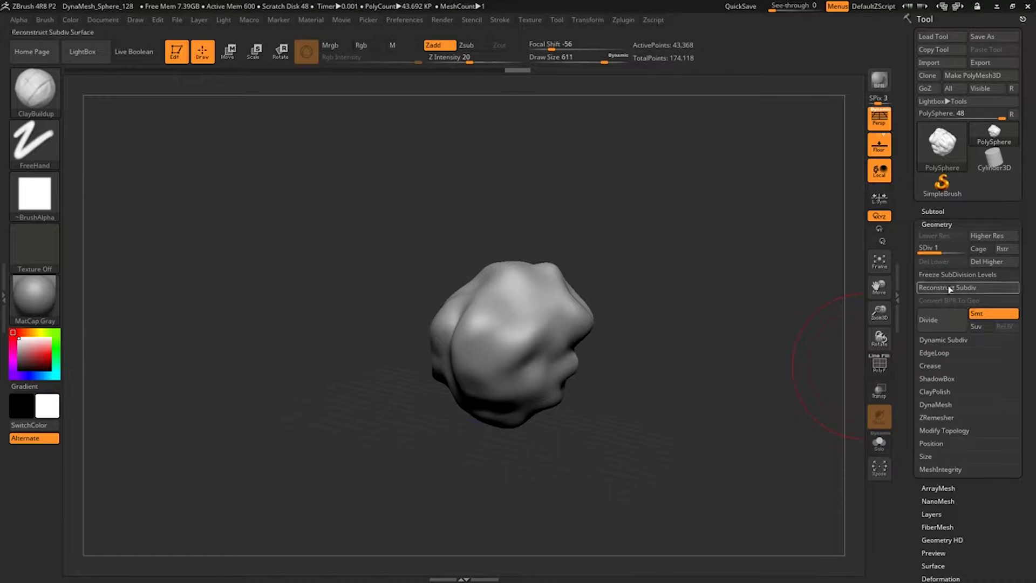
Divide the smoothed rock's mesh repeatedly up to subdivision level 5
{"action": "left_click_drag", "start_coordinate": [945, 252], "coordinate": [965, 252]}
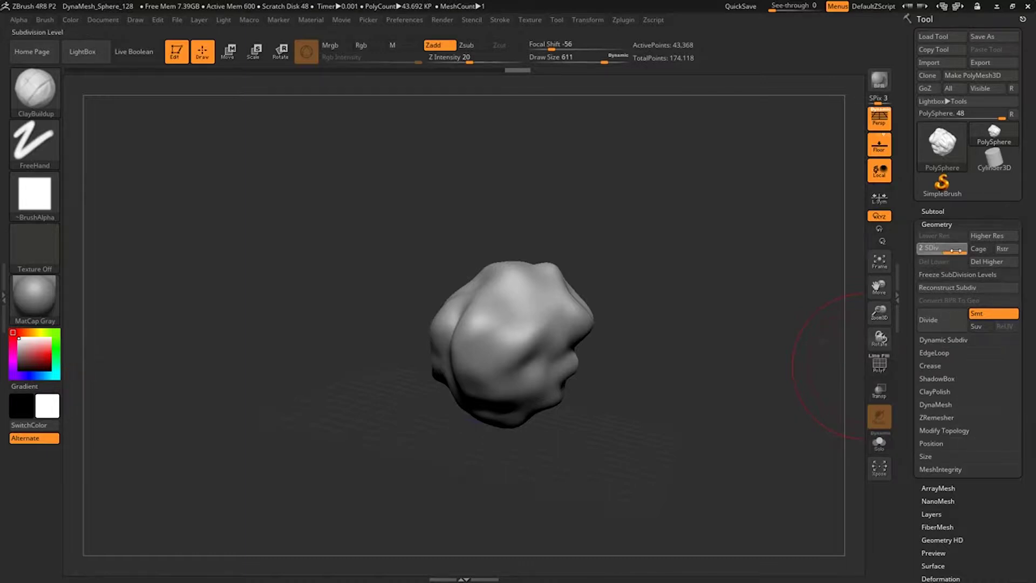
{"action": "left_click", "coordinate": [952, 334]}
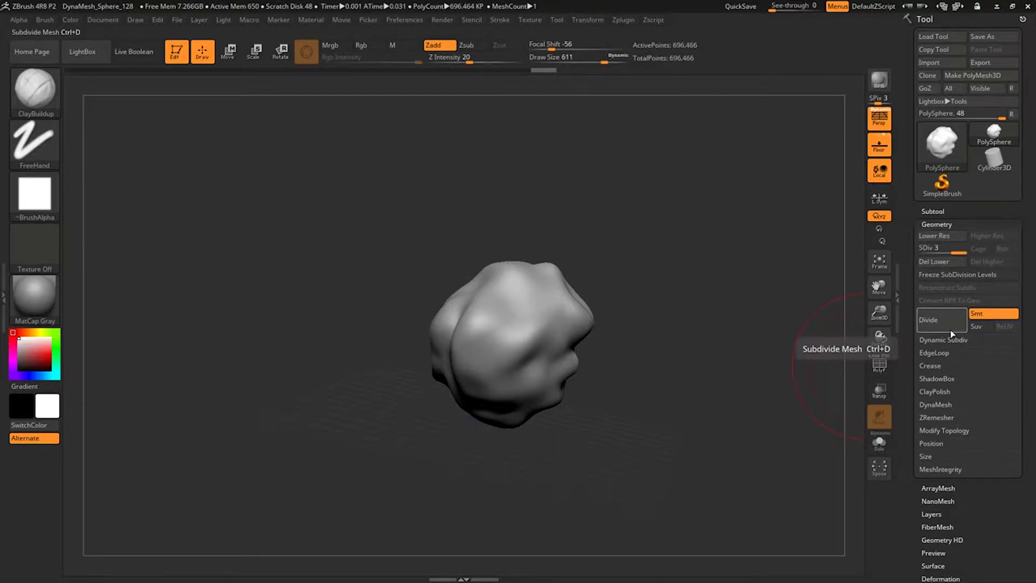
{"action": "left_click", "coordinate": [952, 334]}
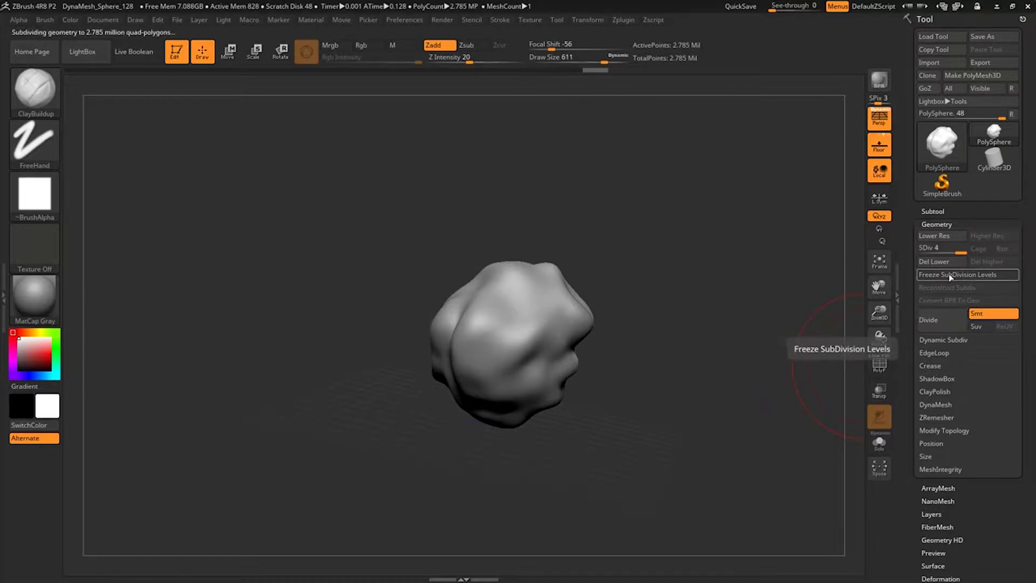
{"action": "left_click", "coordinate": [939, 324]}
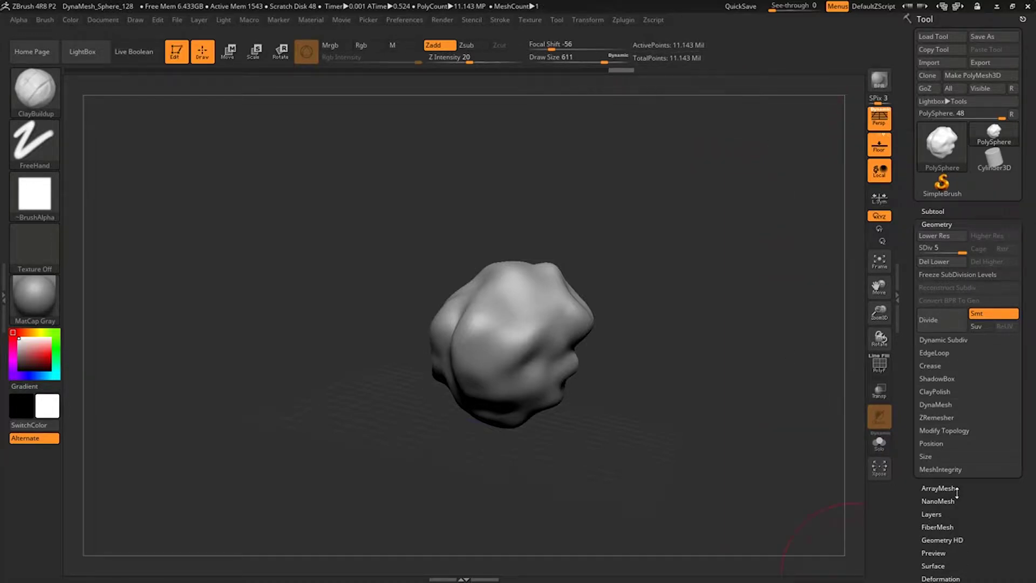
Add 3D surface noise to the rock with Noise Scale 512 and accept it
{"action": "scroll", "coordinate": [966, 443], "scroll_direction": "down", "scroll_amount": 8}
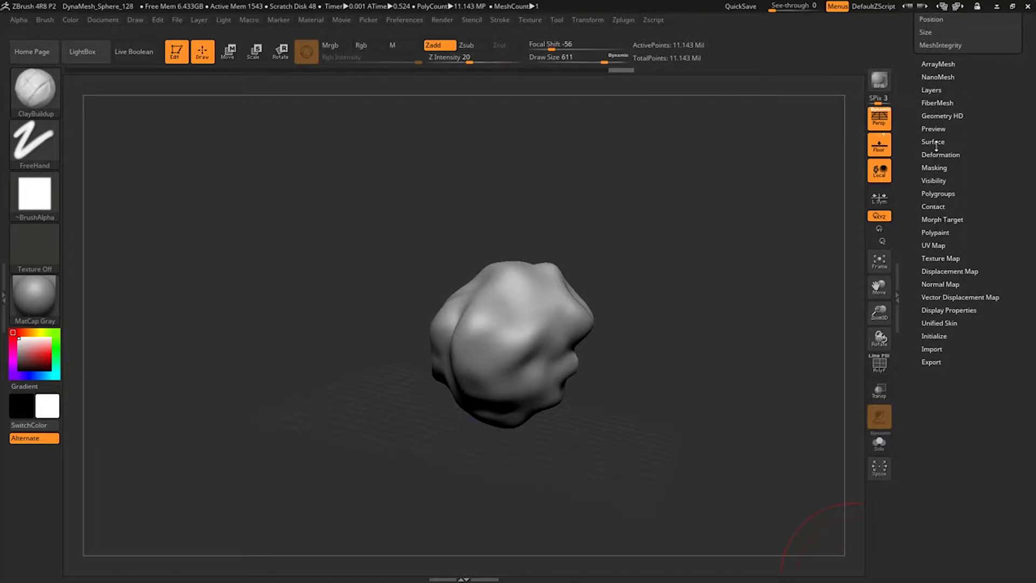
{"action": "scroll", "coordinate": [937, 144], "scroll_direction": "down", "scroll_amount": 3}
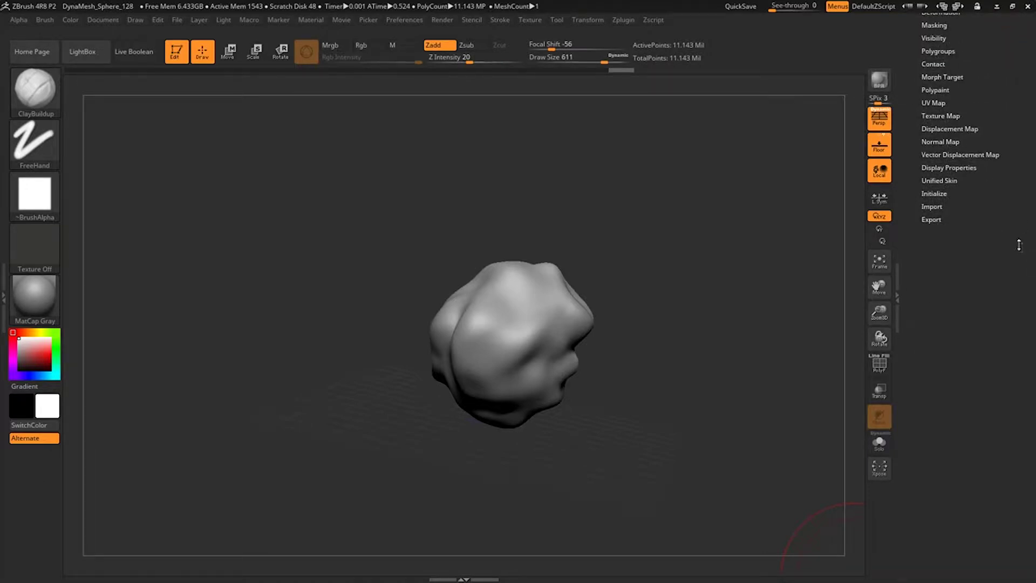
{"action": "scroll", "coordinate": [1022, 247], "scroll_direction": "up", "scroll_amount": 8}
{"action": "left_click", "coordinate": [933, 315]}
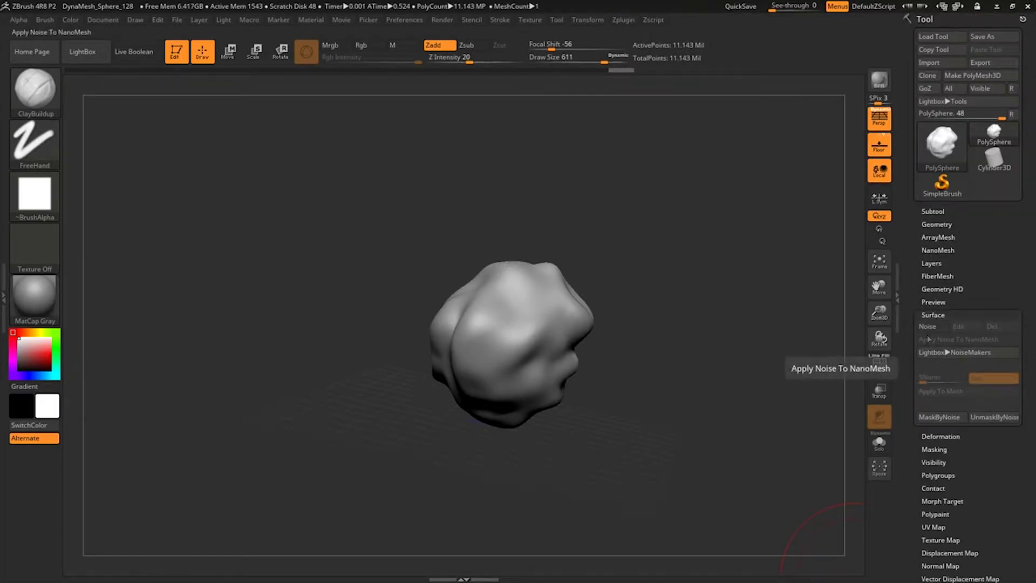
{"action": "left_click", "coordinate": [930, 326]}
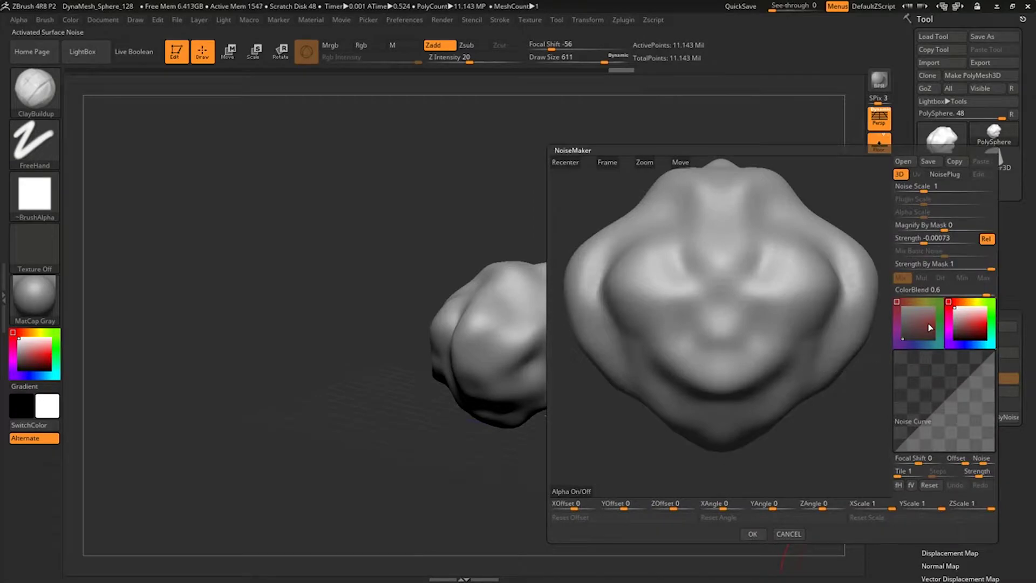
{"action": "left_click_drag", "start_coordinate": [959, 190], "coordinate": [995, 197]}
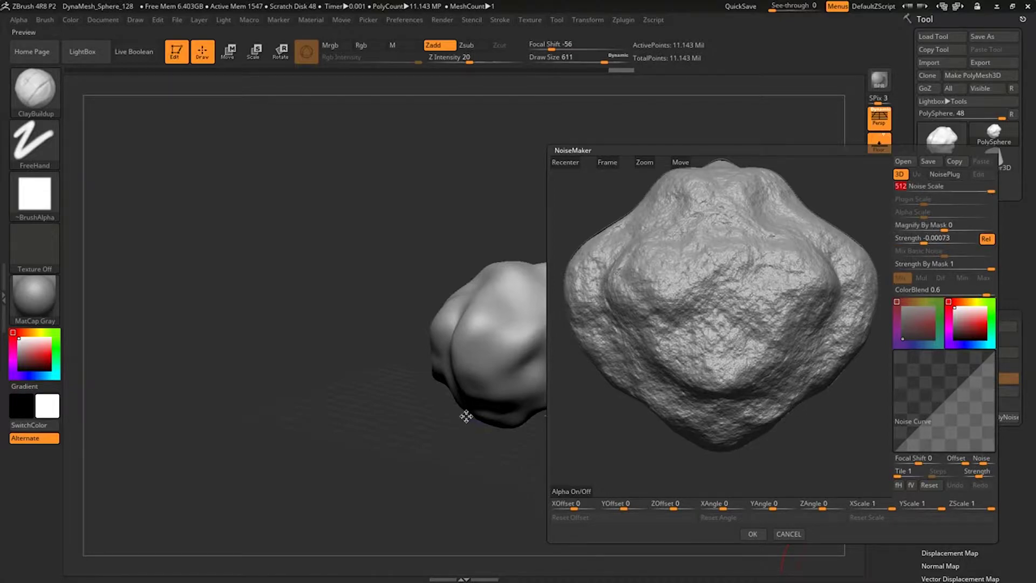
{"action": "left_click_drag", "start_coordinate": [707, 372], "coordinate": [768, 357]}
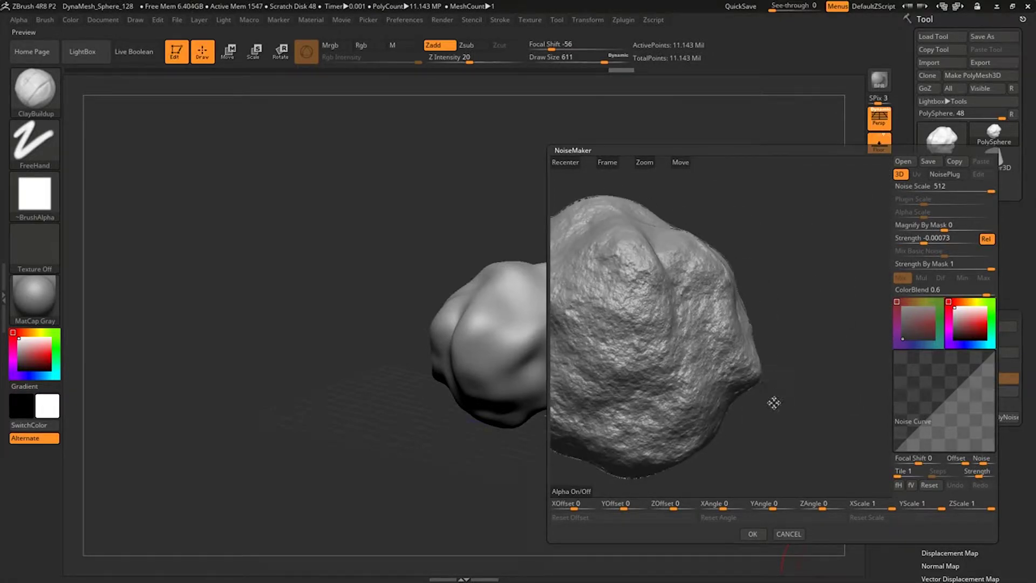
{"action": "left_click", "coordinate": [753, 538]}
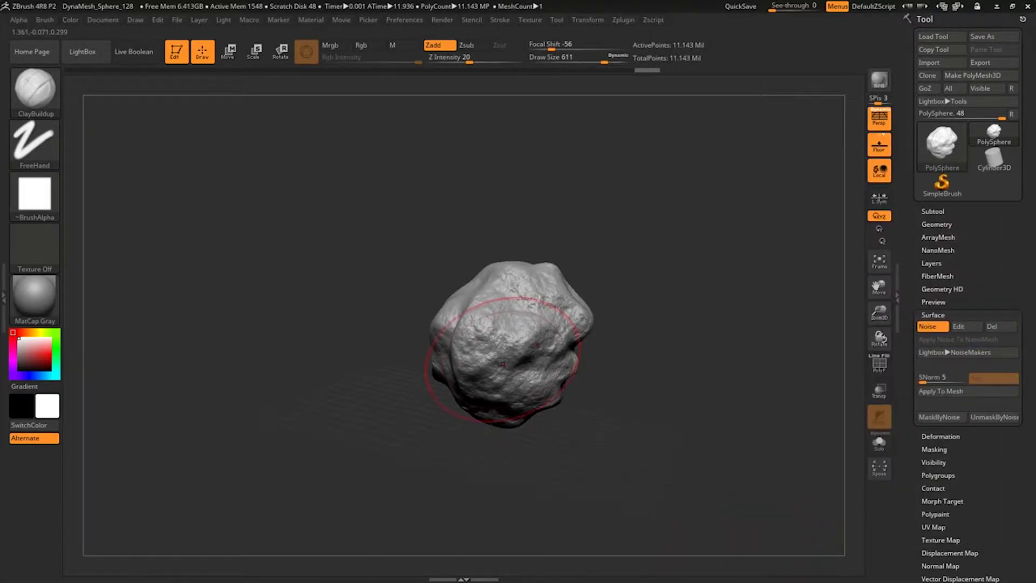
Sculpt broad clay forms near the top of the noisy rock with ClayBuildup at draw size 611 and smooth them
{"action": "mouse_move", "coordinate": [582, 397]}
{"action": "left_mouse_down"}
{"action": "mouse_move", "coordinate": [569, 386]}
{"action": "mouse_move", "coordinate": [542, 458]}
{"action": "mouse_move", "coordinate": [535, 352]}
{"action": "mouse_move", "coordinate": [518, 324]}
{"action": "mouse_move", "coordinate": [593, 281]}
{"action": "mouse_move", "coordinate": [599, 313]}
{"action": "left_mouse_up"}
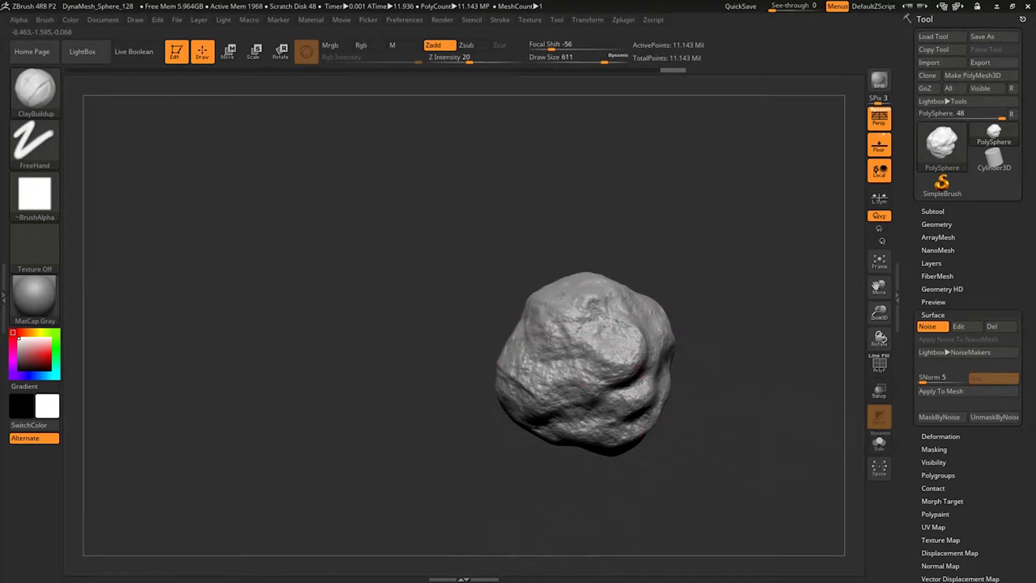
{"action": "mouse_move", "coordinate": [541, 434]}
{"action": "right_mouse_down"}
{"action": "mouse_move", "coordinate": [588, 419]}
{"action": "mouse_move", "coordinate": [518, 405]}
{"action": "mouse_move", "coordinate": [578, 422]}
{"action": "right_mouse_up"}
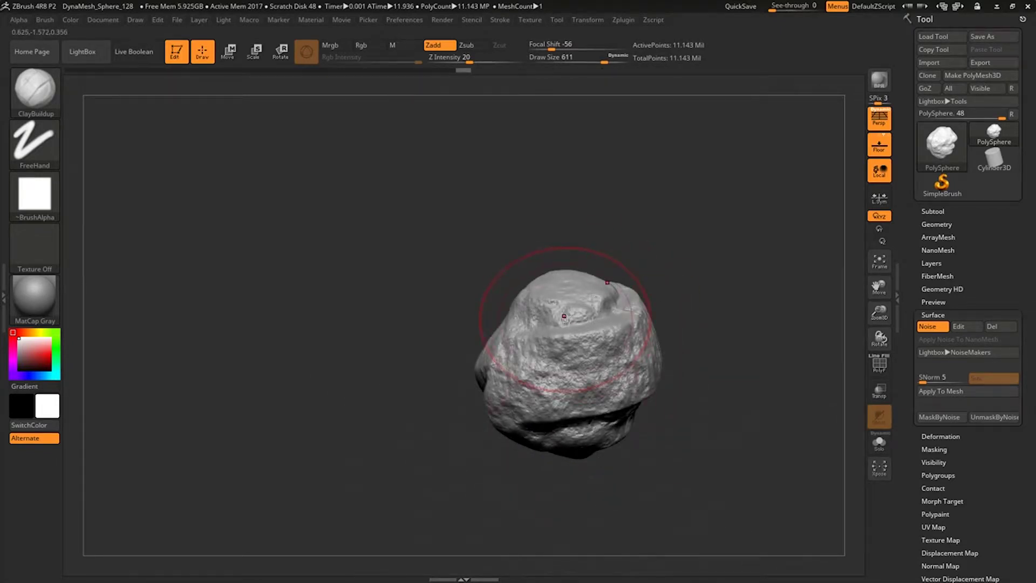
{"action": "key", "text": "shift"}
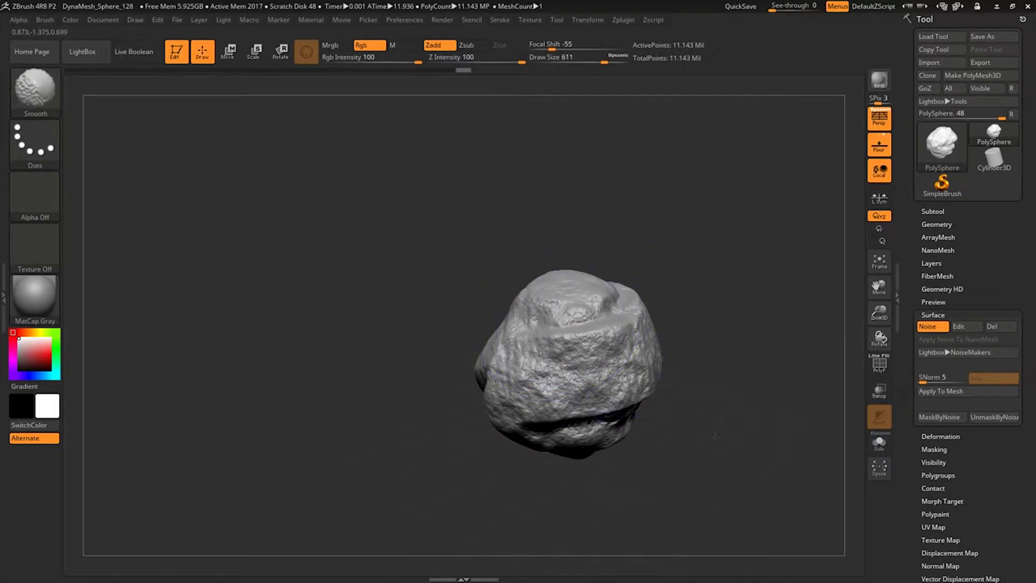
{"action": "mouse_move", "coordinate": [722, 385]}
{"action": "right_mouse_down"}
{"action": "mouse_move", "coordinate": [621, 340]}
{"action": "mouse_move", "coordinate": [720, 470]}
{"action": "right_mouse_up"}
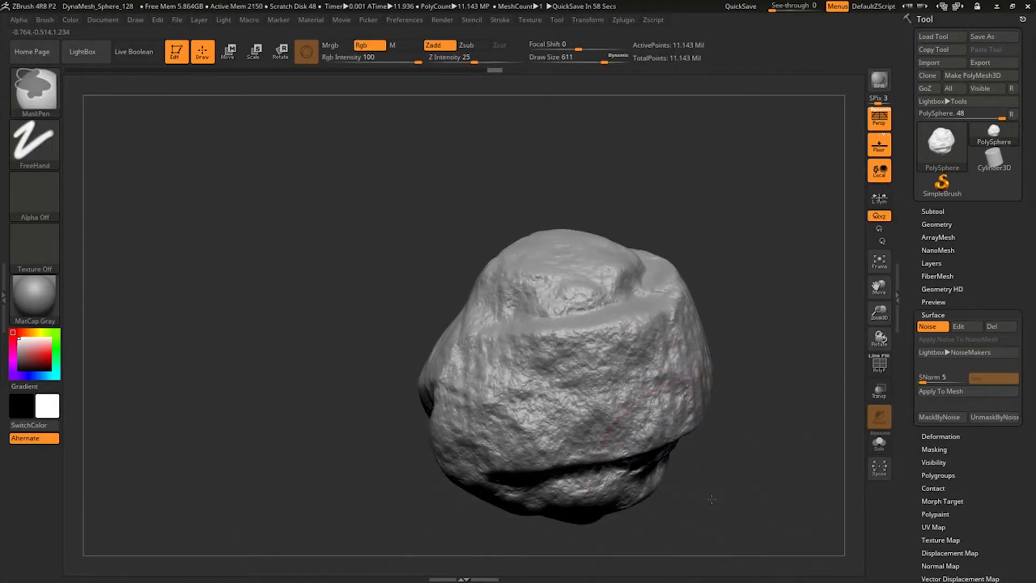
{"action": "key", "text": "shift"}
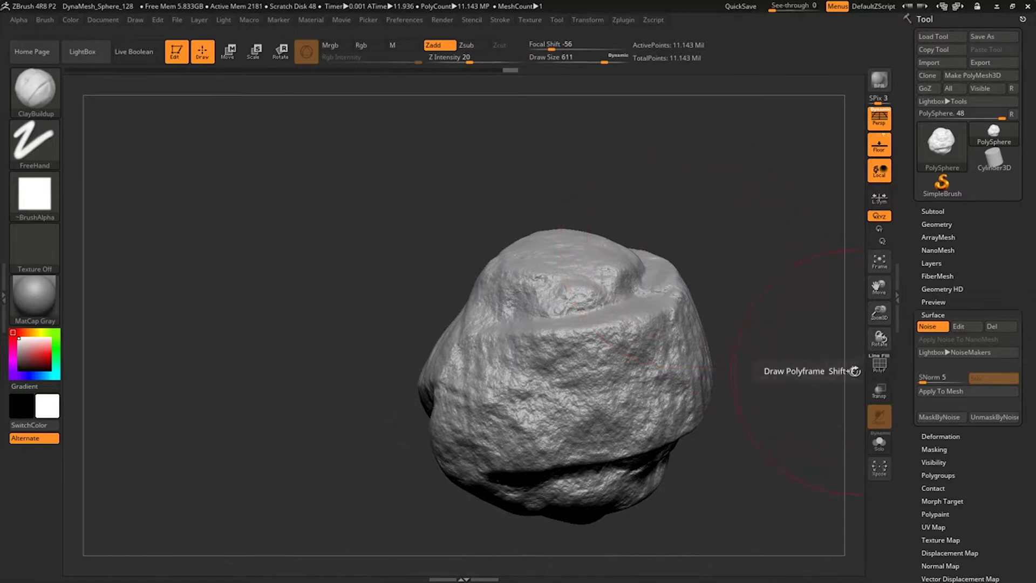
Apply the 3D surface noise permanently to the rock's mesh
{"action": "left_click", "coordinate": [929, 392]}
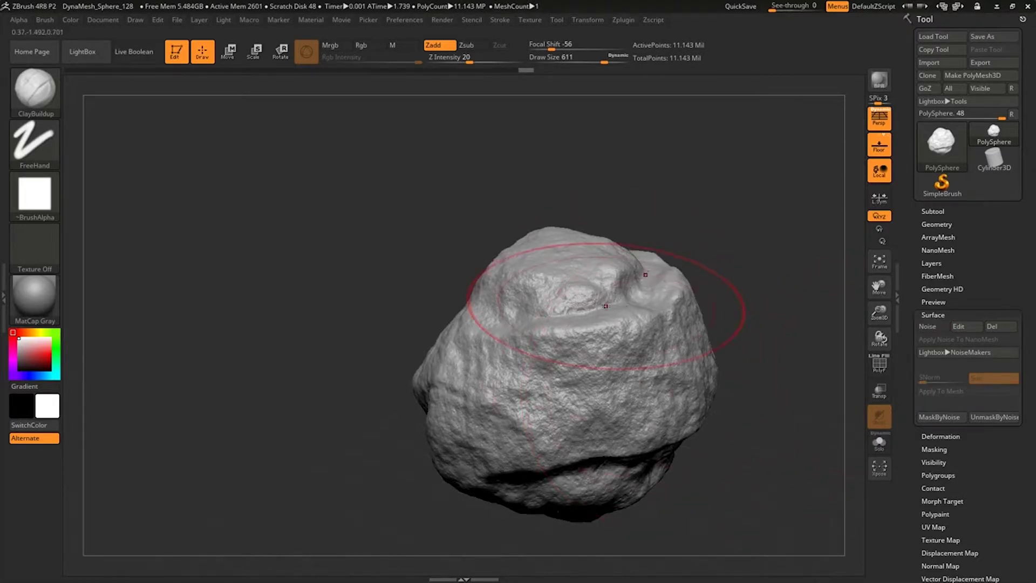
Try broad ClayBuildup strokes and smoothing on the rock's upper face at draw size 611 and undo them
{"action": "key", "text": "shift"}
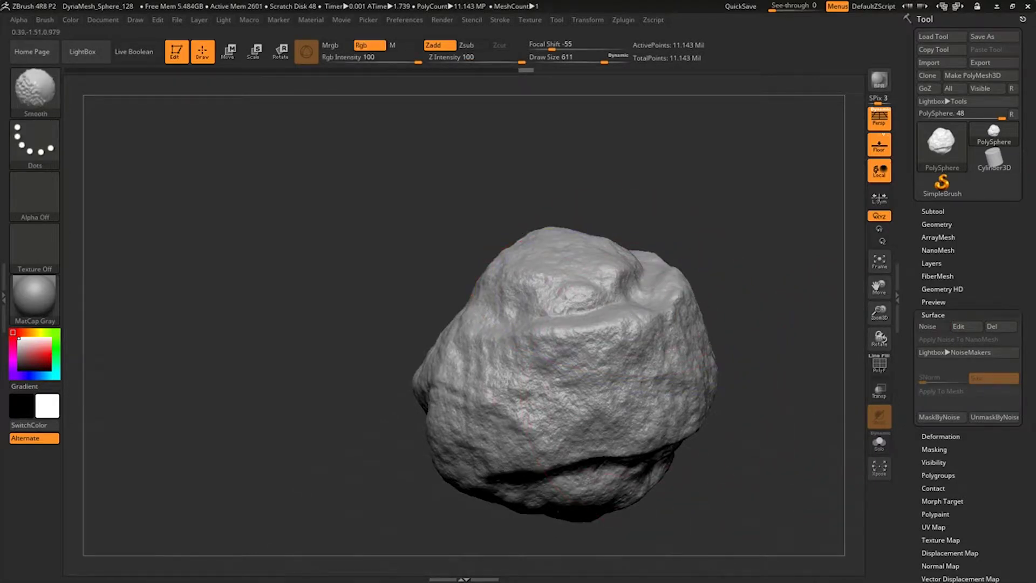
{"action": "key", "text": "ctrl+z"}
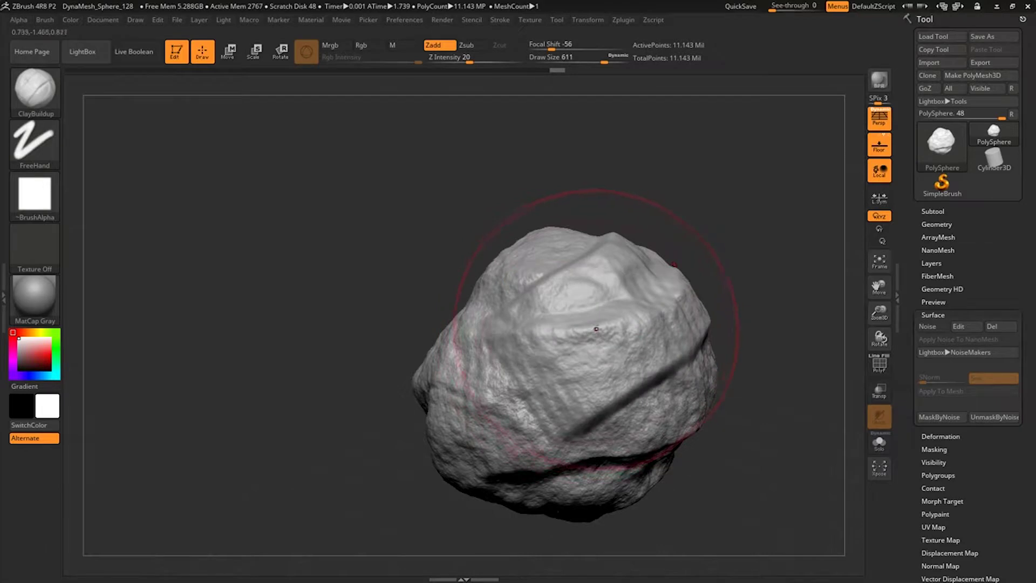
{"action": "key", "text": "ctrl"}
{"action": "key", "text": "ctrl+z"}
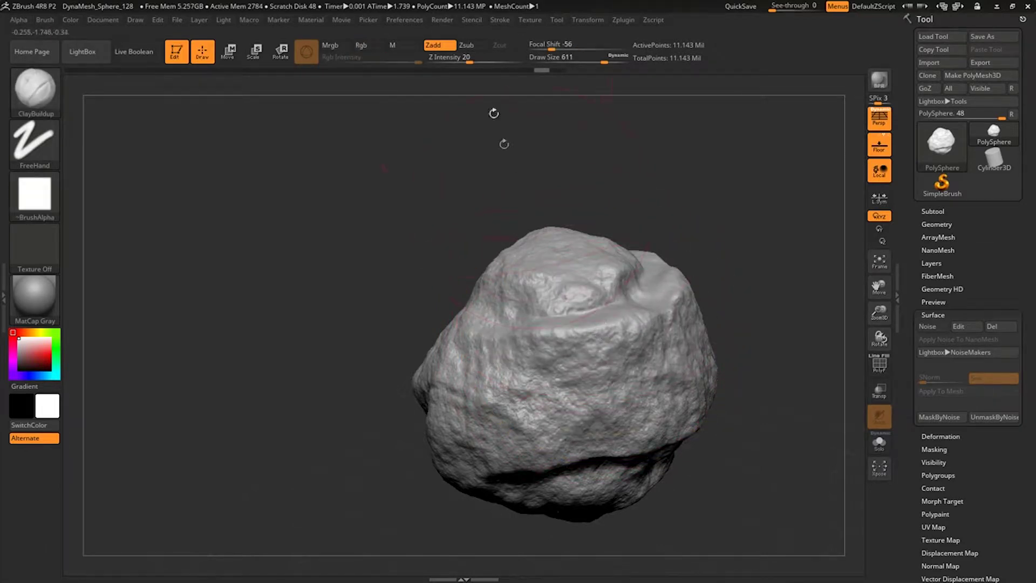
Try a narrower ClayBuildup stroke along the rock's upper ledge at draw size 112, smooth it, and undo both
{"action": "left_click_drag", "start_coordinate": [564, 60], "coordinate": [523, 61]}
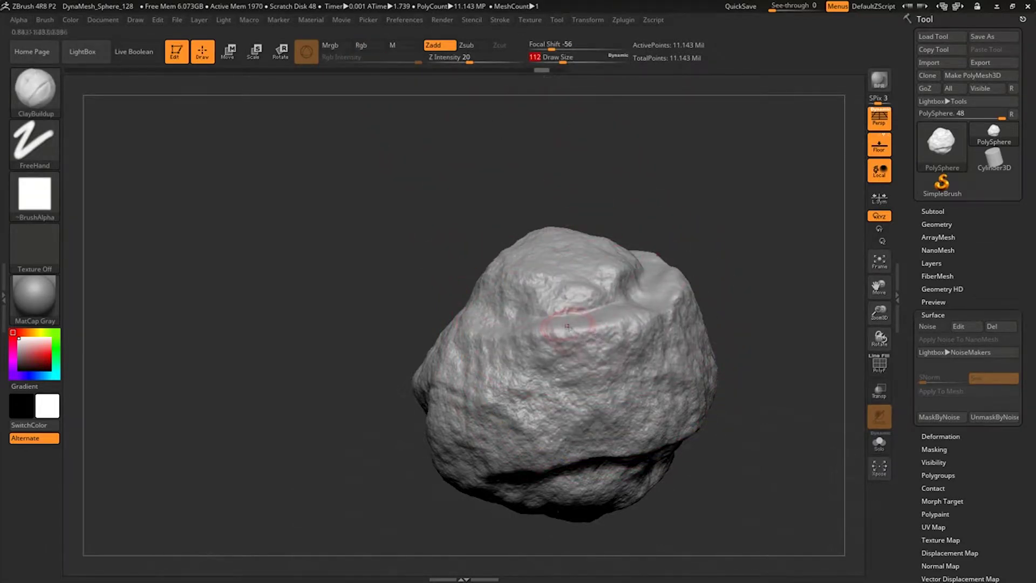
{"action": "mouse_move", "coordinate": [672, 262]}
{"action": "left_mouse_down"}
{"action": "mouse_move", "coordinate": [567, 324]}
{"action": "mouse_move", "coordinate": [515, 340]}
{"action": "left_mouse_up"}
{"action": "left_click_drag", "start_coordinate": [661, 300], "coordinate": [669, 281], "text": "shift"}
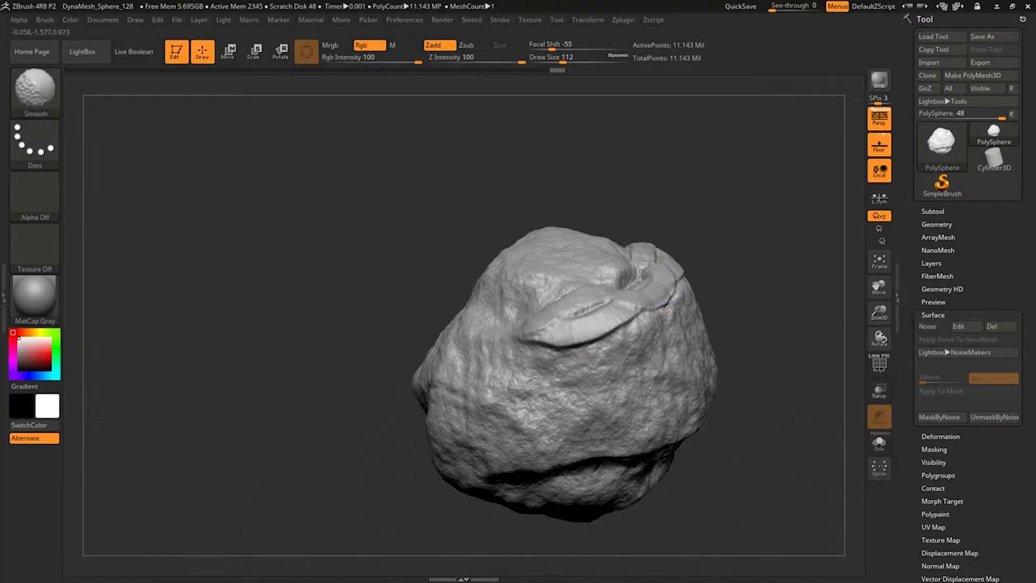
{"action": "key", "text": "ctrl+z"}
{"action": "key", "text": "ctrl+z"}
{"action": "key", "text": "ctrl+z"}
{"action": "mouse_move", "coordinate": [794, 383]}
{"action": "left_mouse_down"}
{"action": "mouse_move", "coordinate": [780, 297]}
{"action": "mouse_move", "coordinate": [799, 286]}
{"action": "mouse_move", "coordinate": [788, 313]}
{"action": "mouse_move", "coordinate": [756, 294]}
{"action": "mouse_move", "coordinate": [810, 272]}
{"action": "mouse_move", "coordinate": [784, 300]}
{"action": "left_mouse_up"}
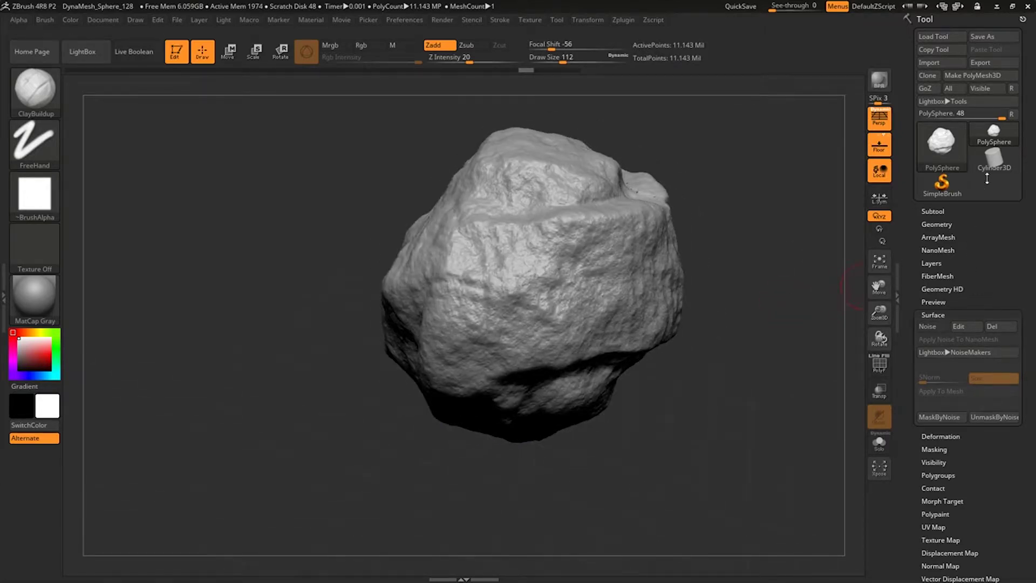
Examine the rock's subtool list and its geometry subdivision settings
{"action": "left_click", "coordinate": [934, 211]}
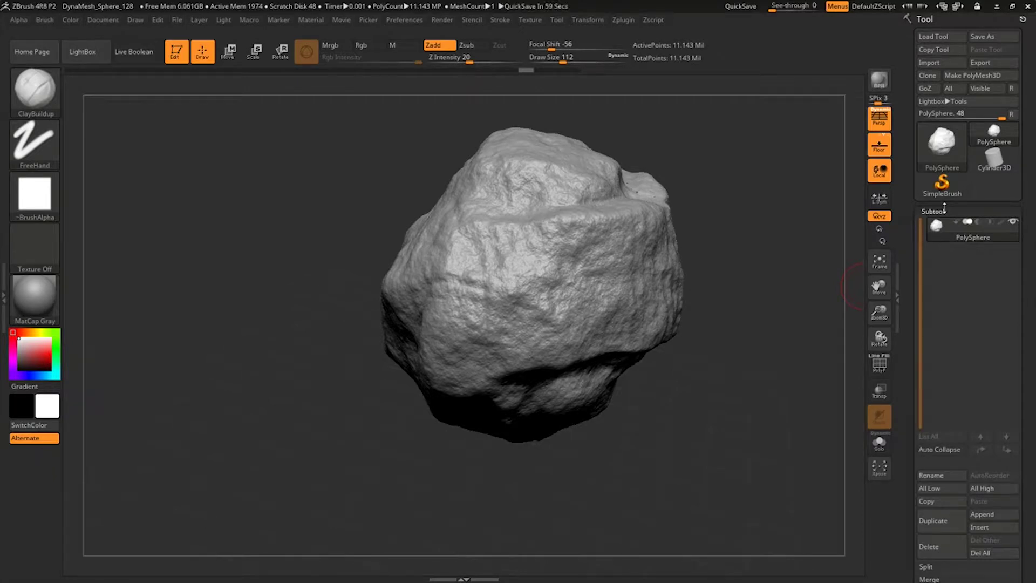
{"action": "left_click", "coordinate": [939, 211]}
{"action": "left_click", "coordinate": [937, 224]}
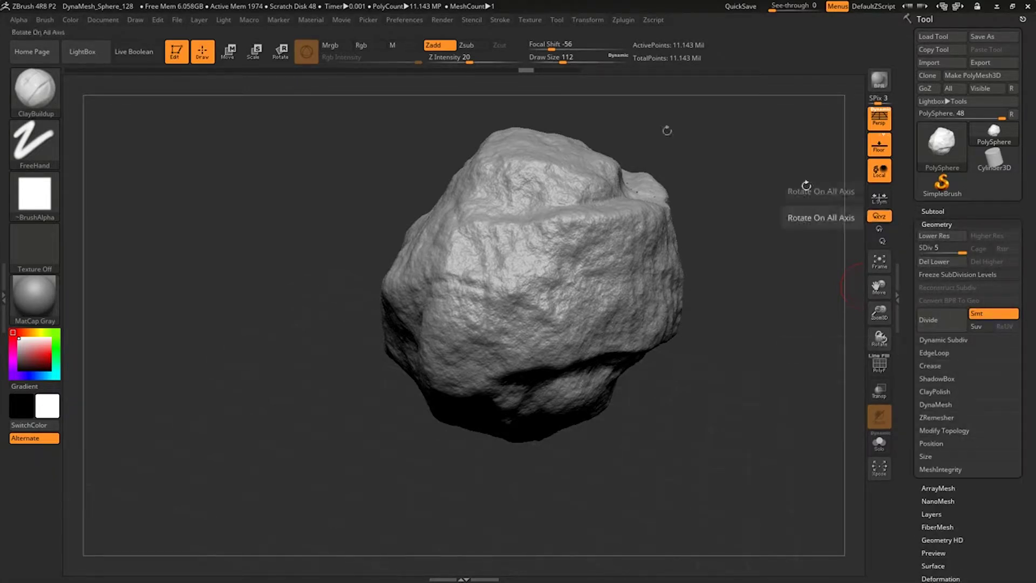
Start a binary FBX export of the rock and create a folder named Rock on the desktop for it
{"action": "left_click", "coordinate": [623, 22]}
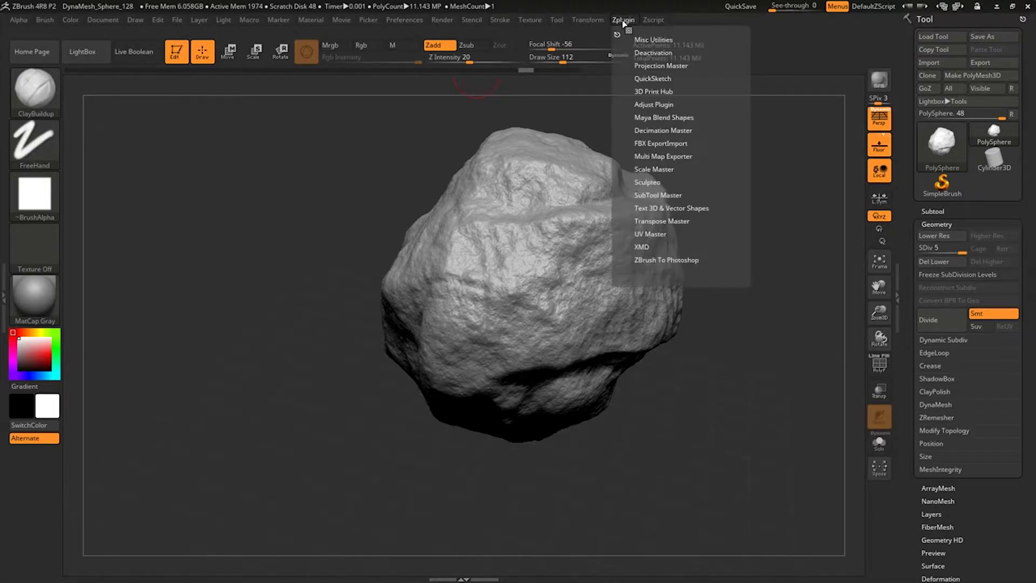
{"action": "left_click", "coordinate": [664, 144]}
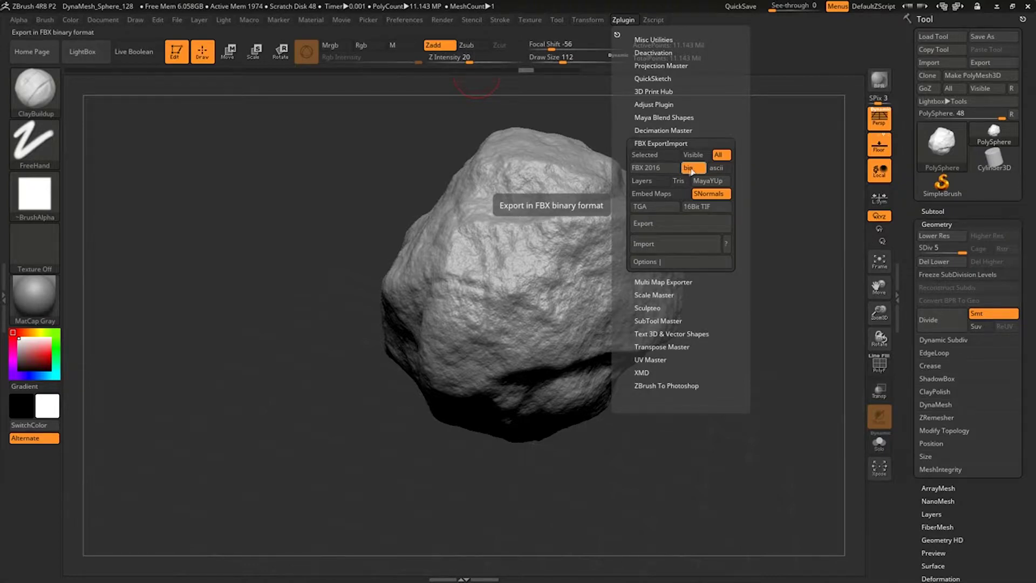
{"action": "left_click", "coordinate": [672, 221]}
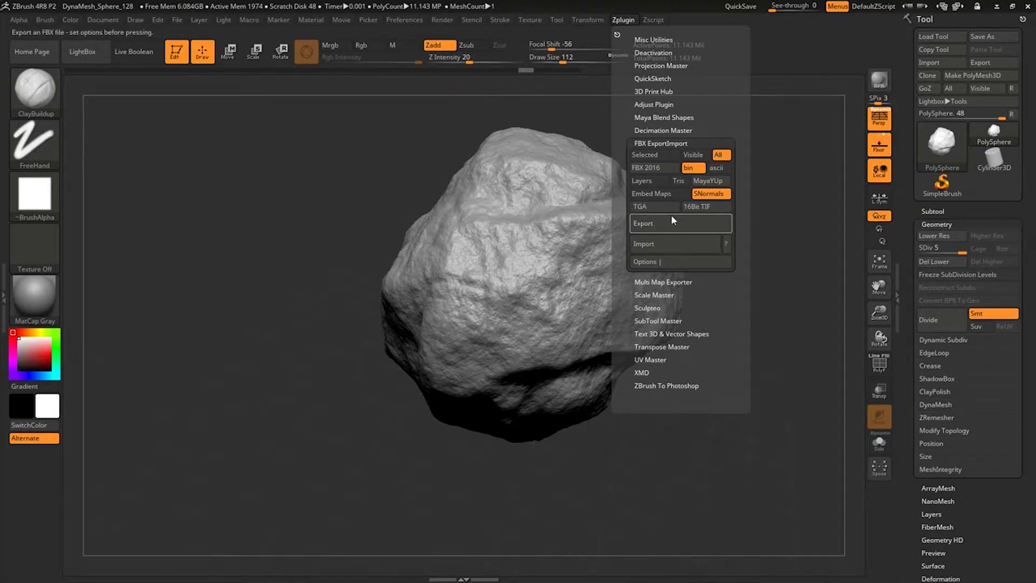
{"action": "left_click", "coordinate": [44, 132]}
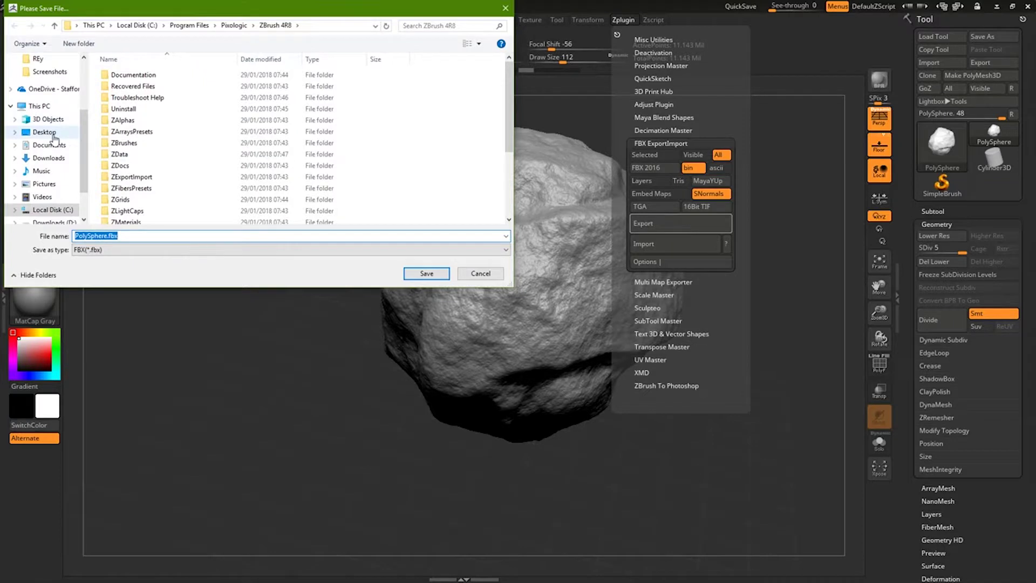
{"action": "right_click", "coordinate": [307, 179]}
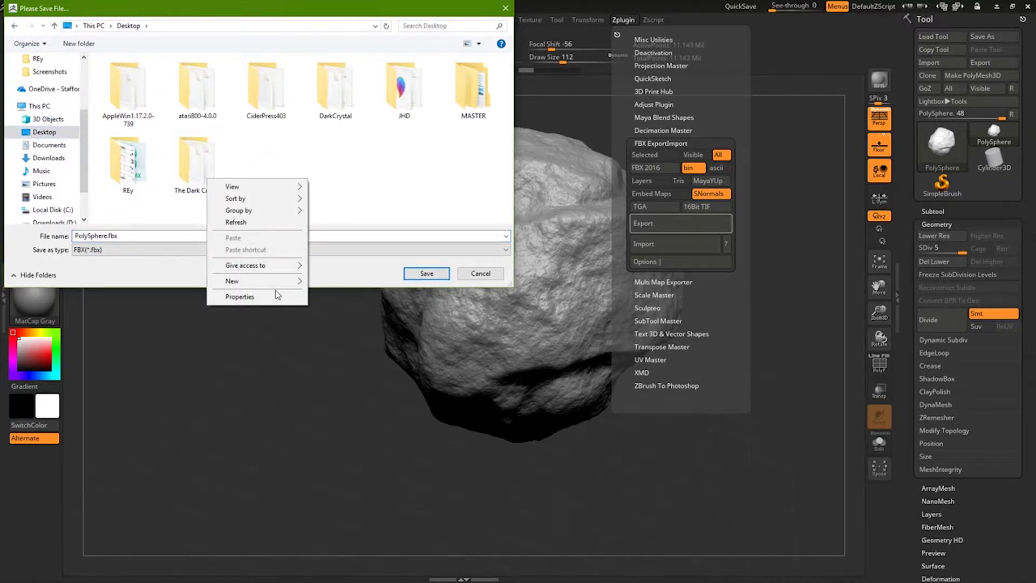
{"action": "mouse_move", "coordinate": [242, 281]}
{"action": "left_click", "coordinate": [100, 281]}
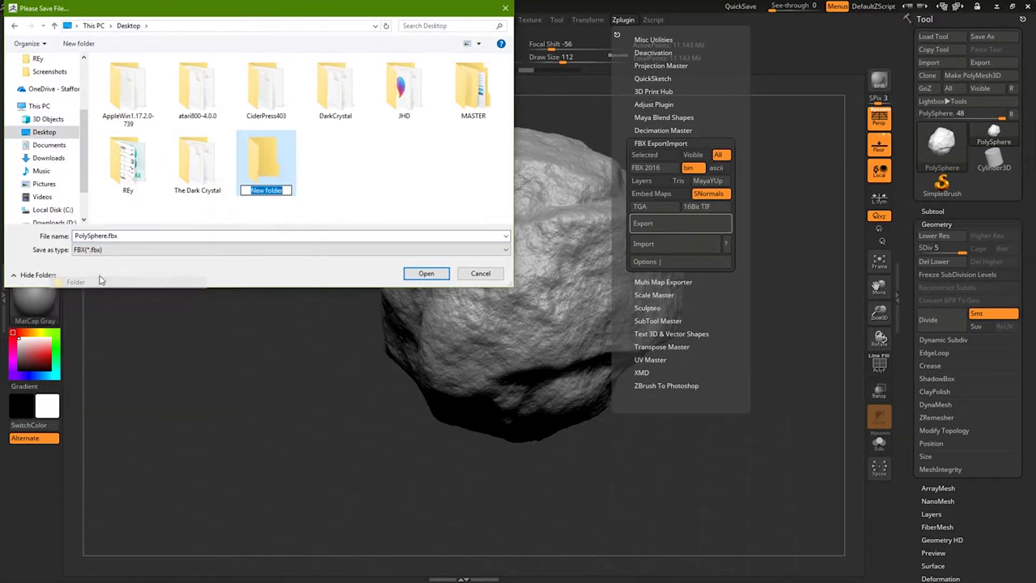
{"action": "type", "text": "Rock"}
{"action": "key", "text": "Return"}
Save the FBX export under the name Rock inside the new Rock folder
{"action": "double_click", "coordinate": [277, 174]}
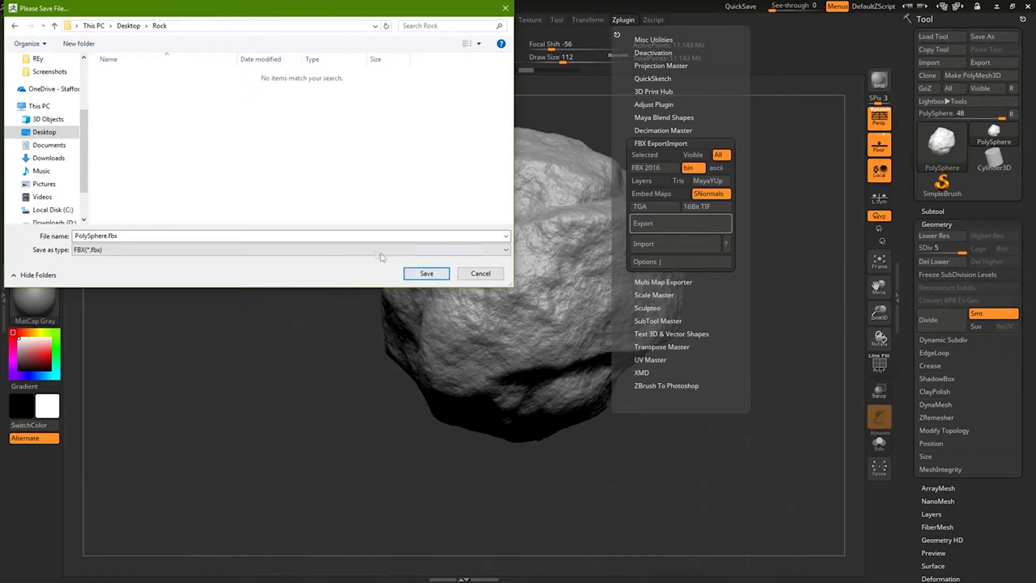
{"action": "left_click", "coordinate": [347, 235]}
{"action": "type", "text": "R"}
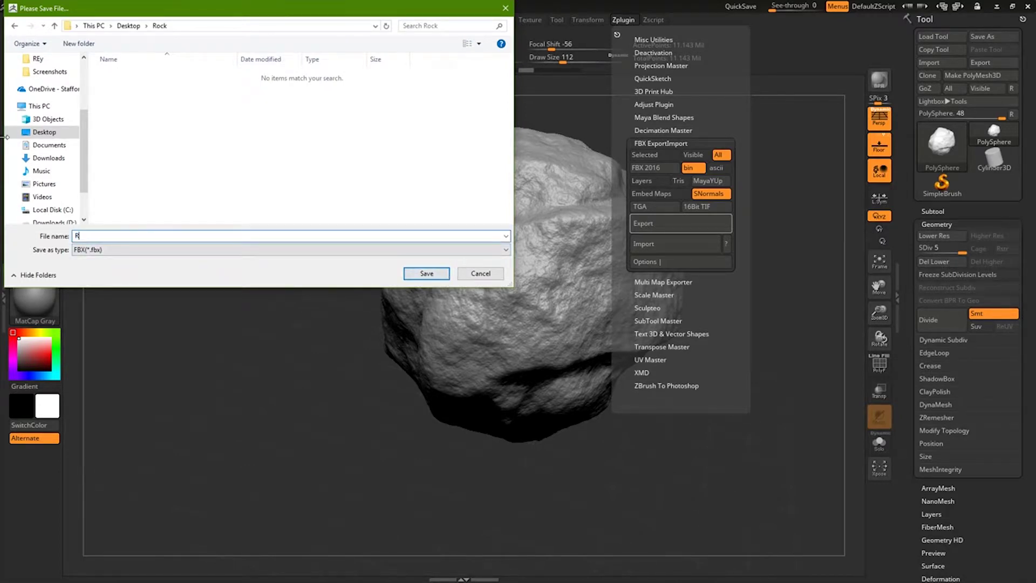
{"action": "type", "text": "ock"}
{"action": "key", "text": "Return"}
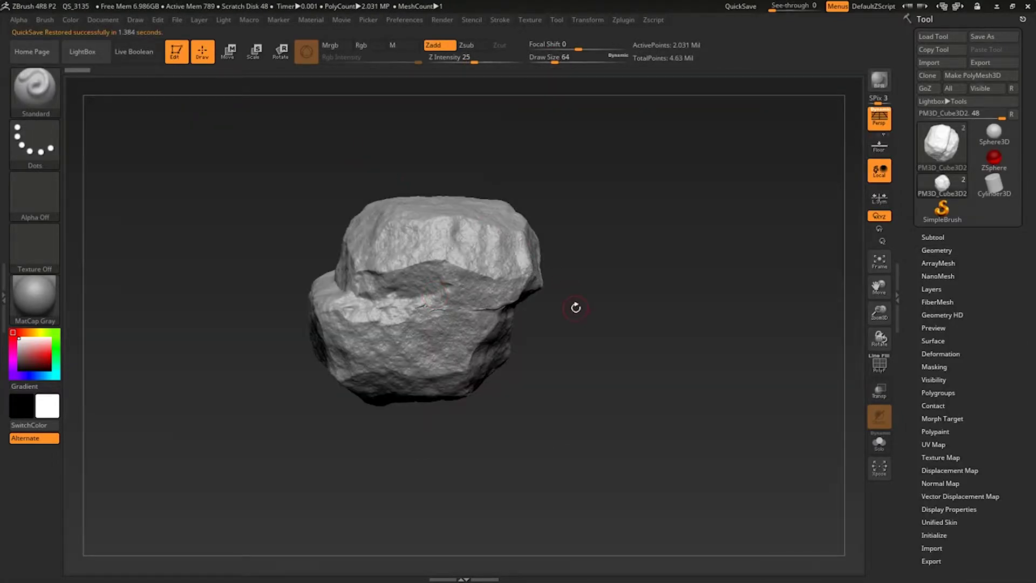
Inspect the restored QuickSave rock from several sides and up close, and browse the QuickSave projects in LightBox
{"action": "left_click_drag", "start_coordinate": [574, 307], "coordinate": [478, 249]}
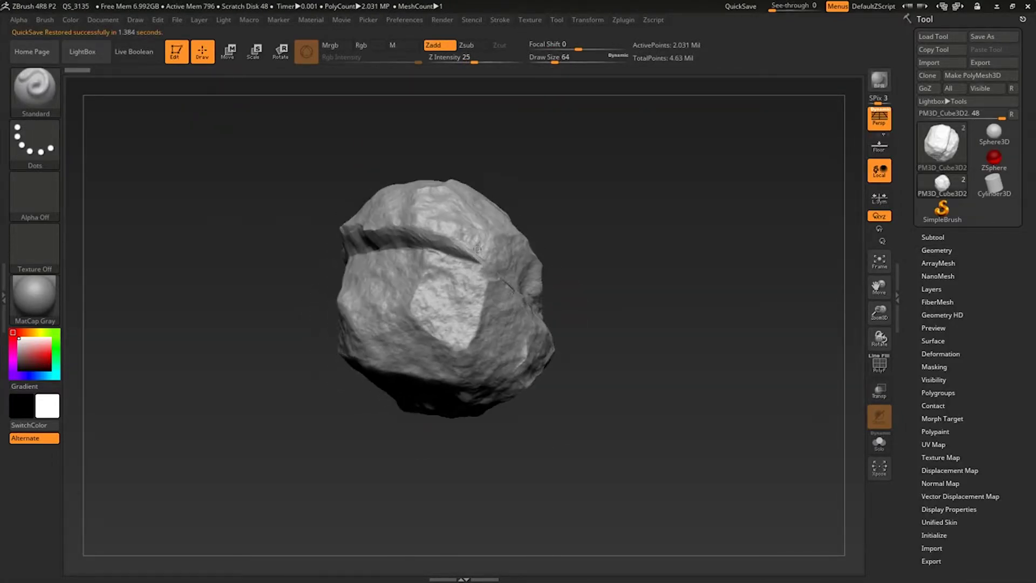
{"action": "left_click_drag", "start_coordinate": [531, 222], "coordinate": [713, 289]}
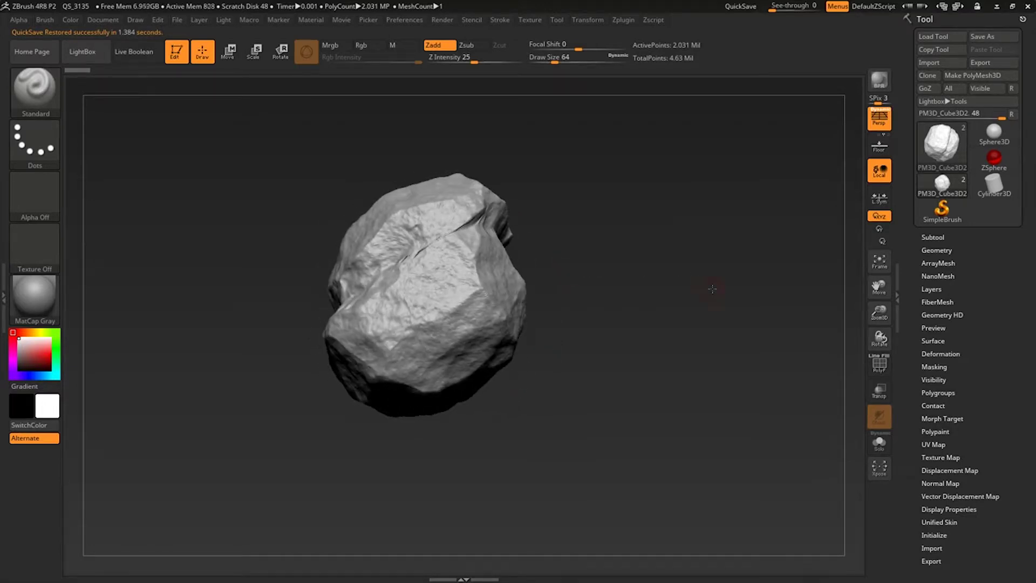
{"action": "left_click_drag", "start_coordinate": [641, 232], "coordinate": [610, 270]}
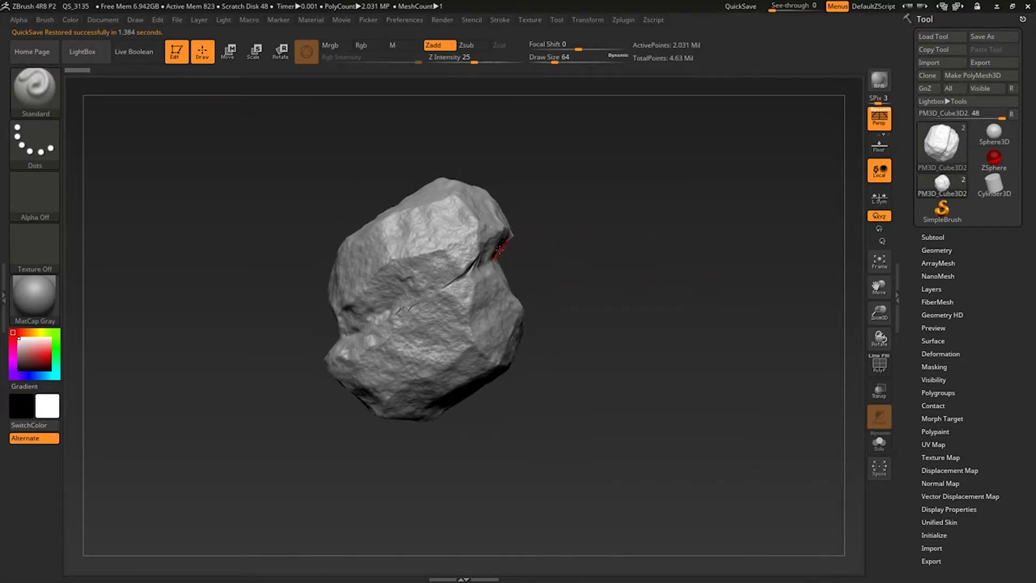
{"action": "right_click_drag", "start_coordinate": [539, 282], "coordinate": [581, 331], "text": "ctrl"}
{"action": "left_click_drag", "start_coordinate": [662, 331], "coordinate": [319, 119]}
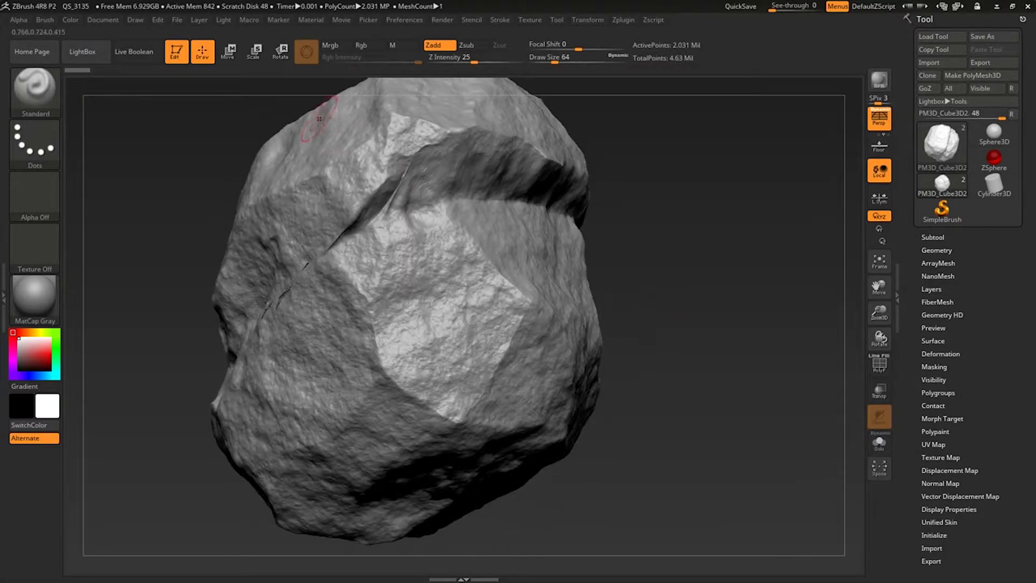
{"action": "left_click", "coordinate": [82, 51]}
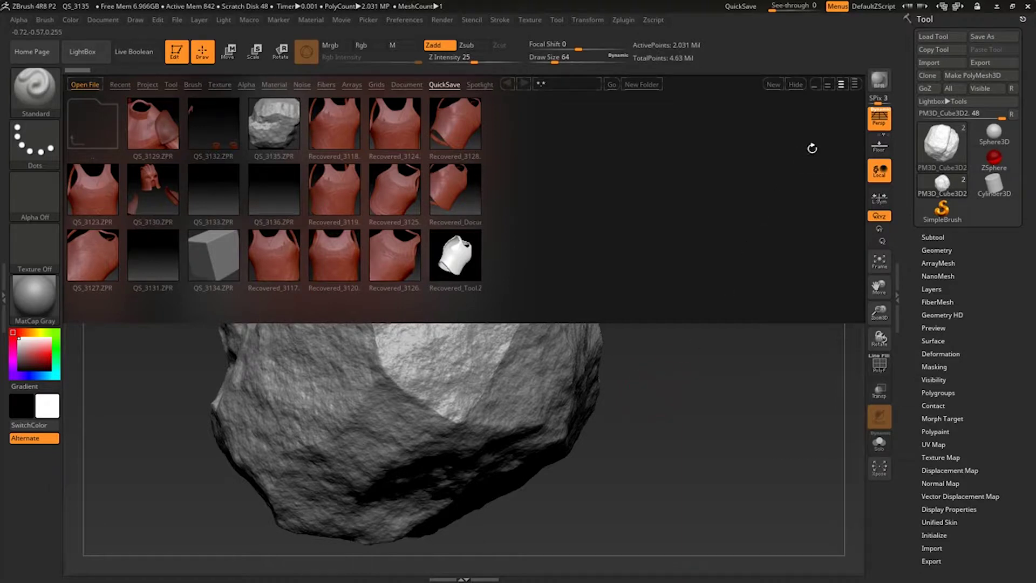
Raise the surface in the rock's upper crevice with a Standard brush stroke at draw size 64
{"action": "mouse_move", "coordinate": [382, 195]}
{"action": "left_mouse_down"}
{"action": "mouse_move", "coordinate": [432, 178]}
{"action": "mouse_move", "coordinate": [378, 232]}
{"action": "left_mouse_up"}
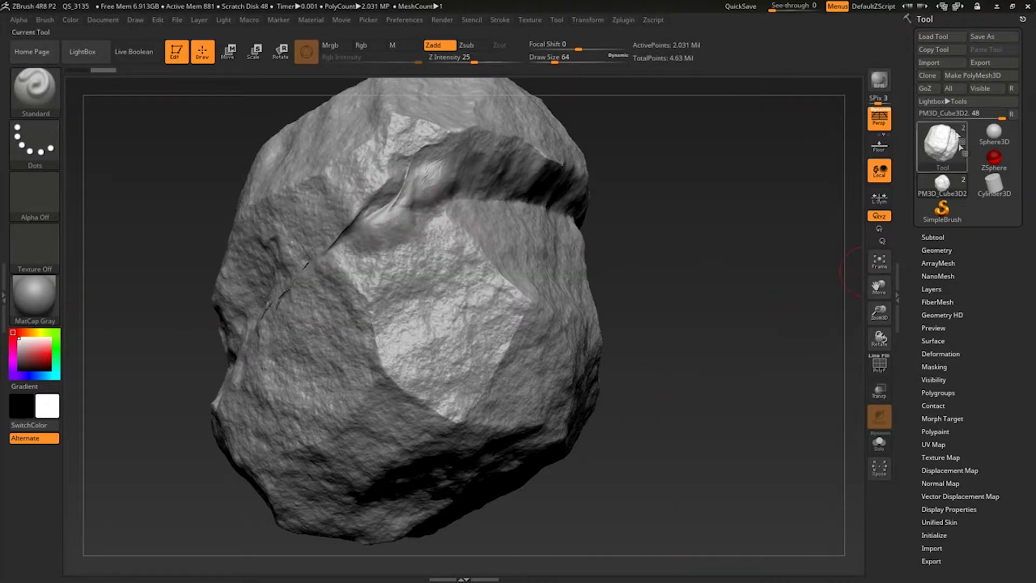
Compare the low-poly subtool PM3D_Cube3D1 with the detailed subtool PM3D_Cube3D2 by switching between them
{"action": "left_click", "coordinate": [939, 235]}
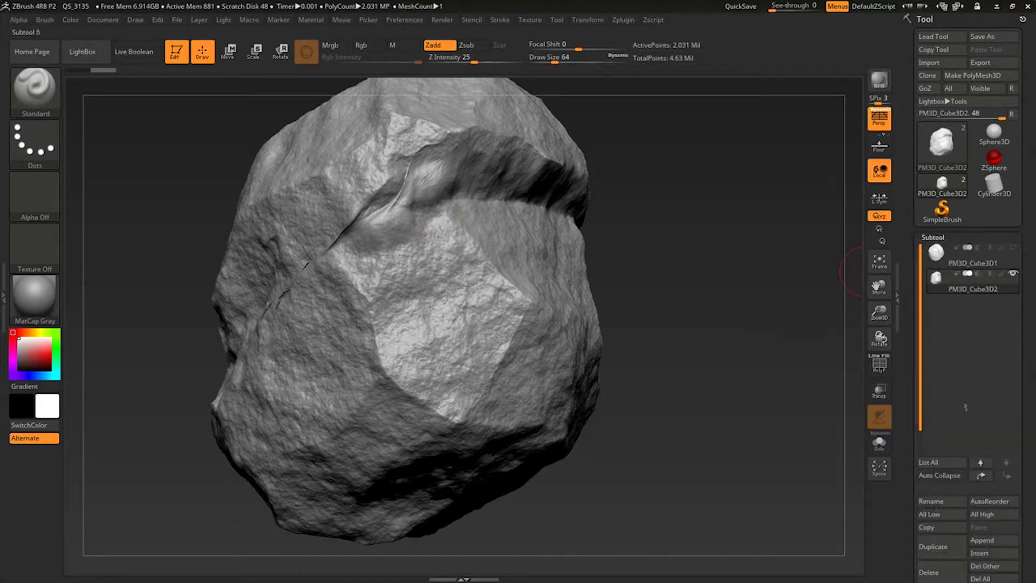
{"action": "left_click", "coordinate": [966, 285]}
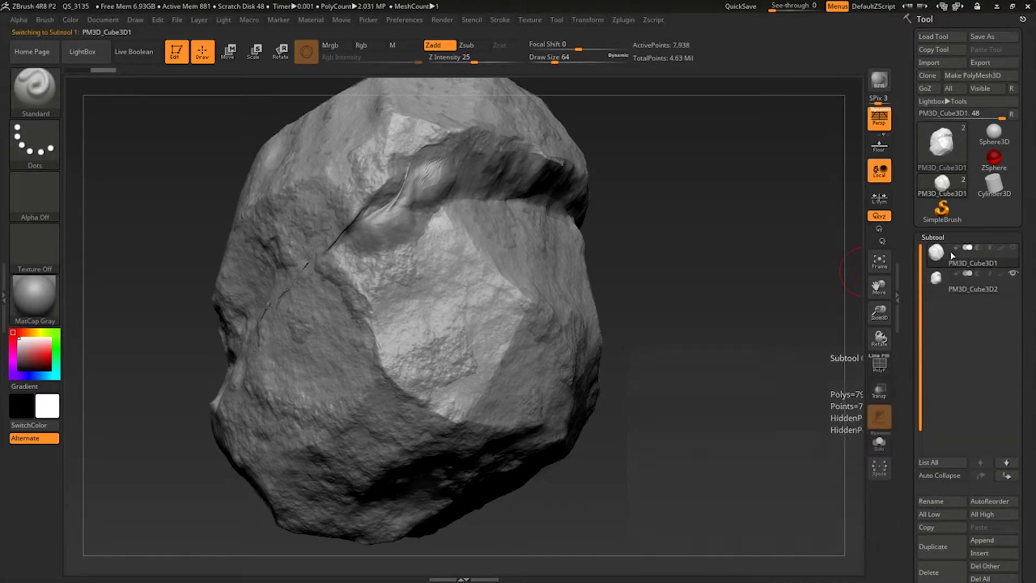
{"action": "left_click", "coordinate": [966, 289]}
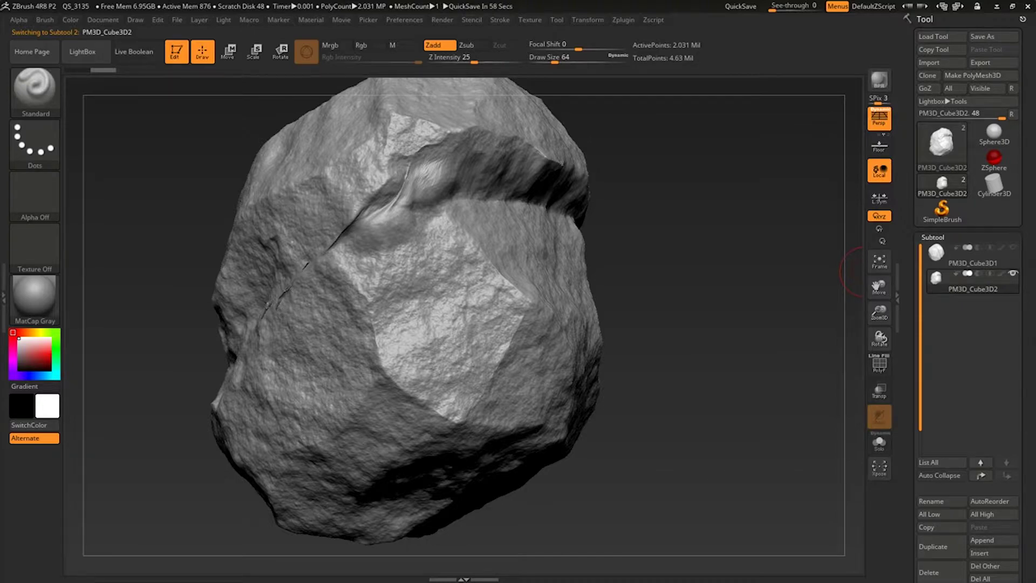
{"action": "left_click", "coordinate": [947, 263]}
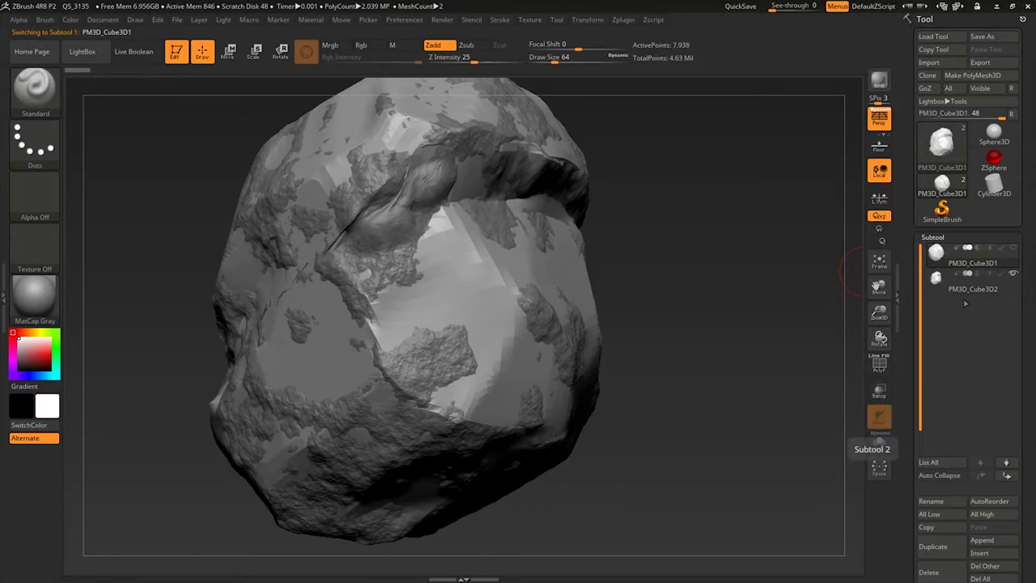
{"action": "left_click", "coordinate": [951, 262]}
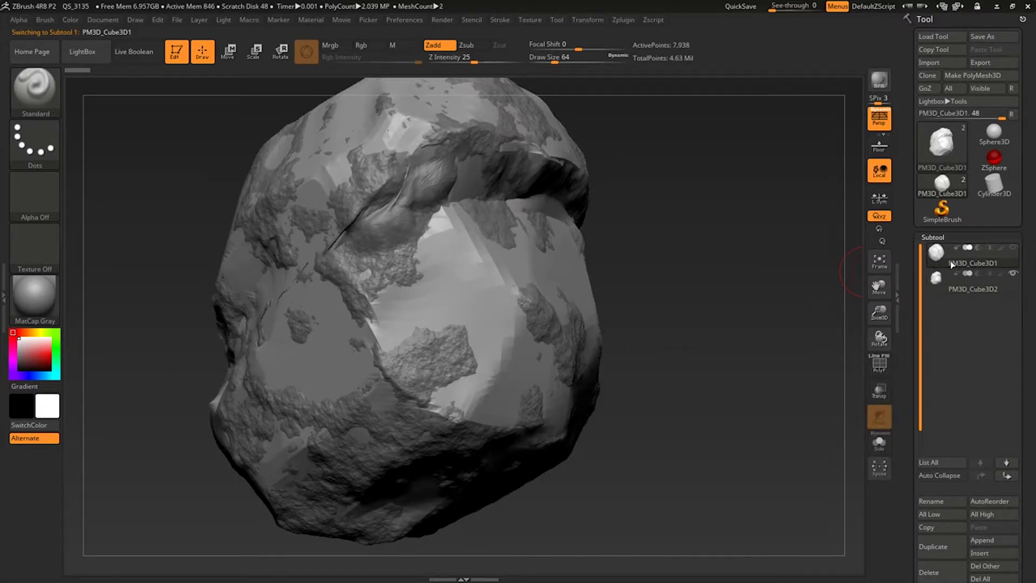
{"action": "left_click", "coordinate": [948, 280]}
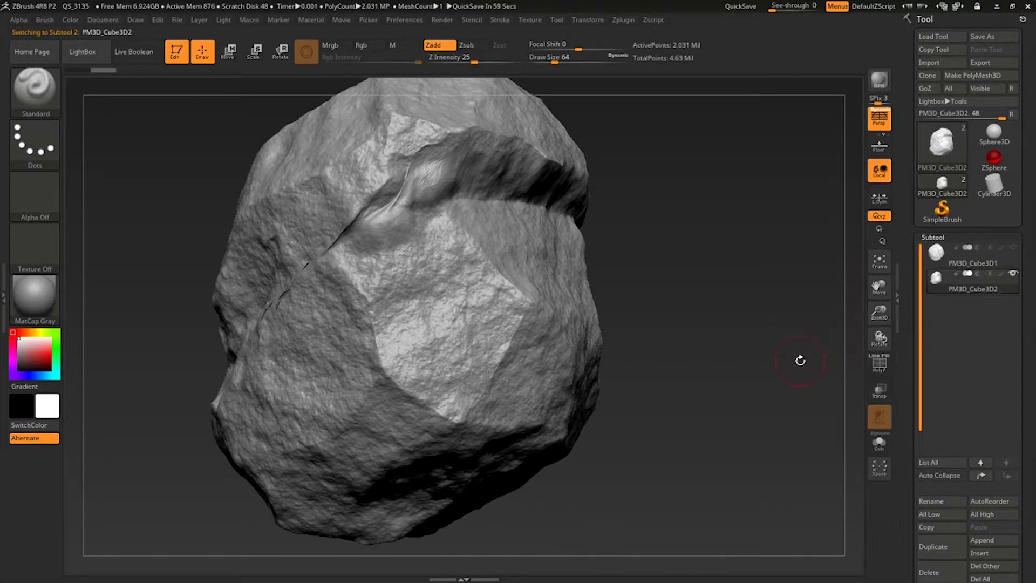
Export the low-poly subtool PM3D_Cube3D1 as an FBX file named Rock_low in the desktop's Rock folder
{"action": "key", "text": "alt+Up"}
{"action": "left_click", "coordinate": [623, 20]}
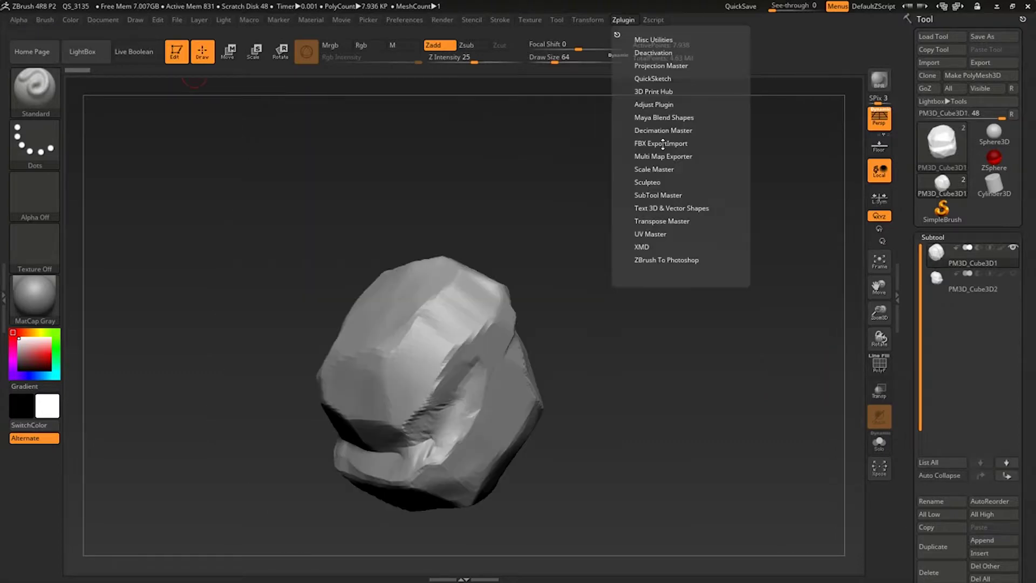
{"action": "left_click", "coordinate": [661, 141]}
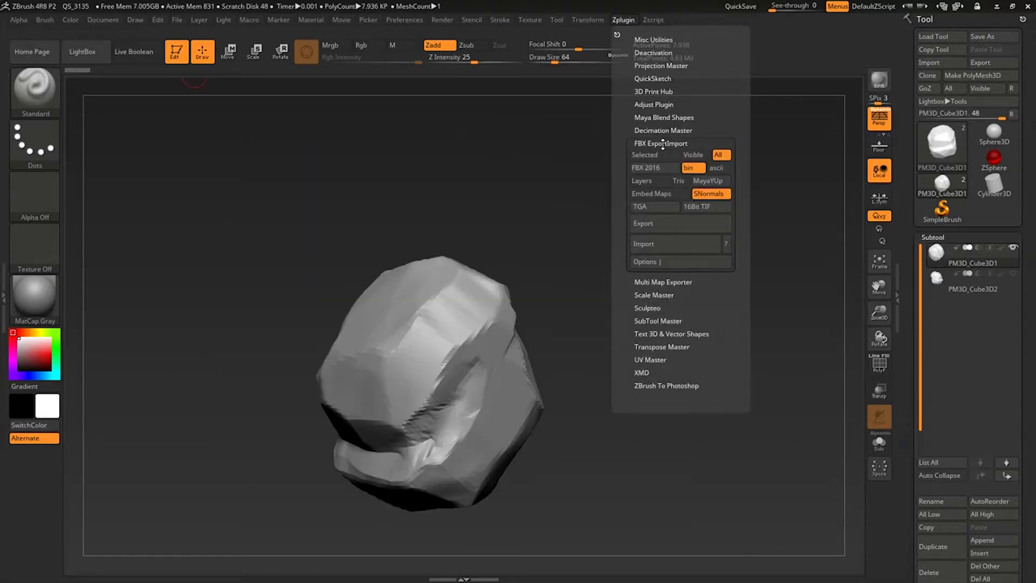
{"action": "left_click", "coordinate": [657, 225]}
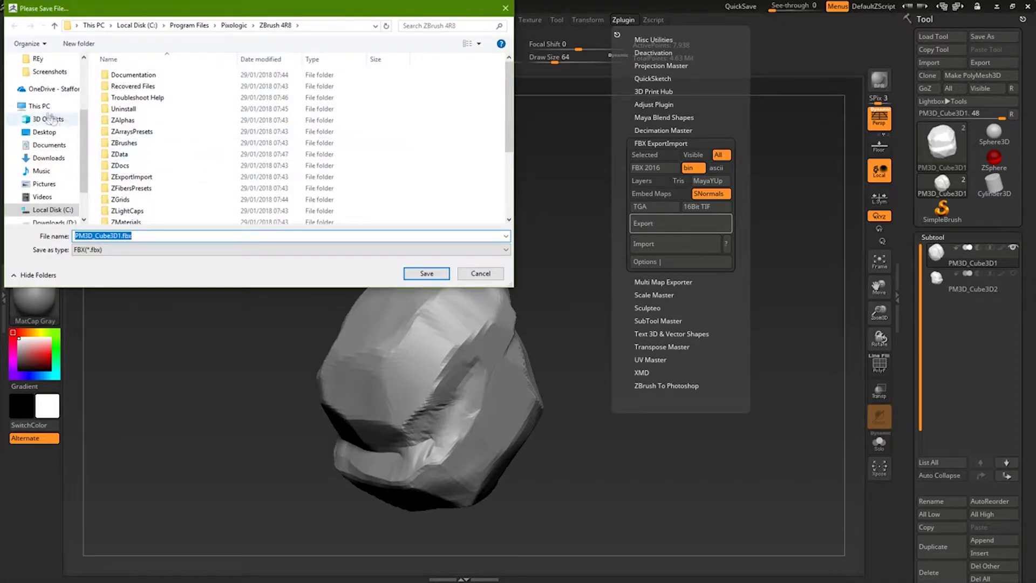
{"action": "scroll", "coordinate": [63, 121], "scroll_direction": "up", "scroll_amount": 3}
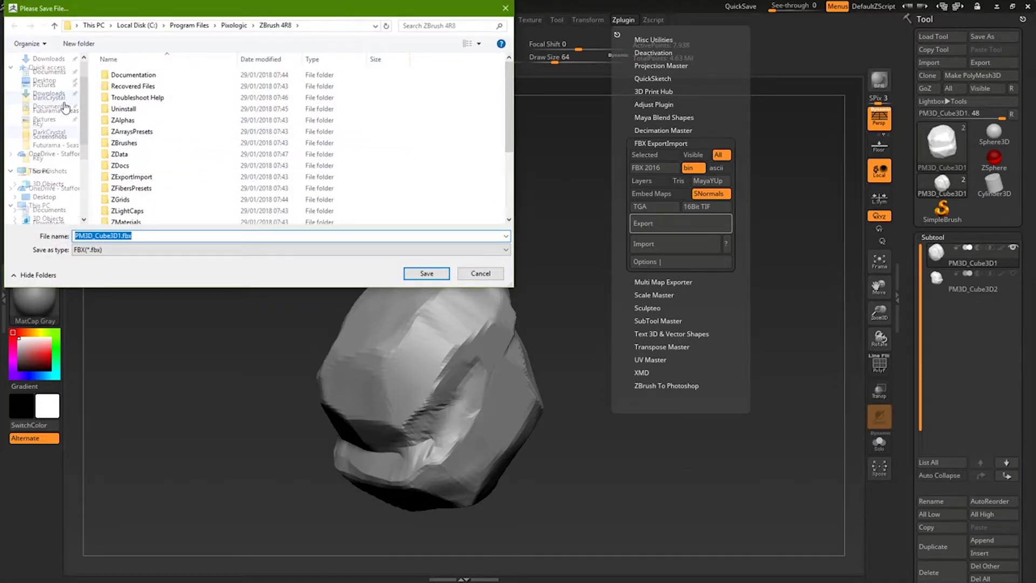
{"action": "left_click", "coordinate": [43, 80]}
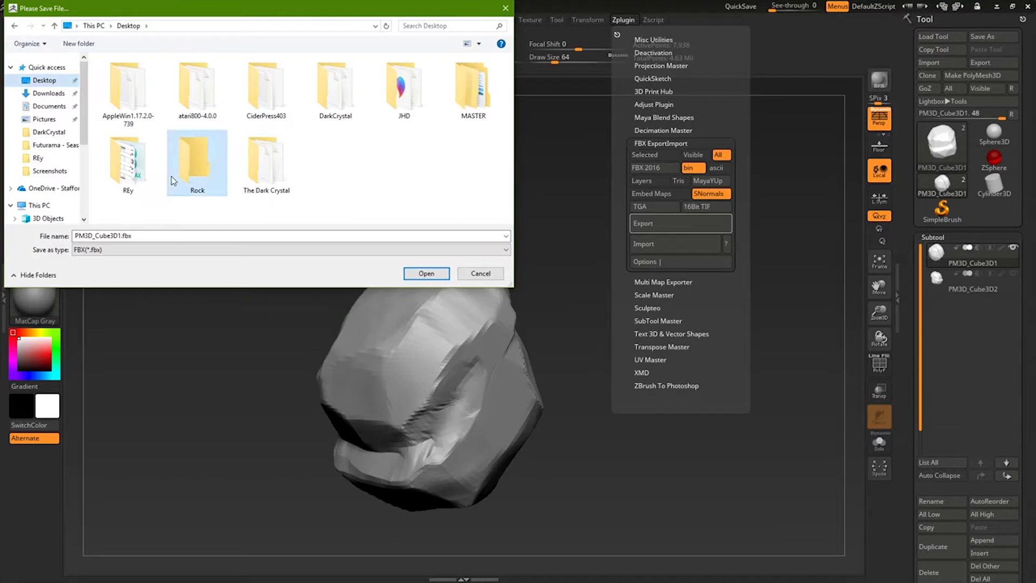
{"action": "double_click", "coordinate": [193, 162]}
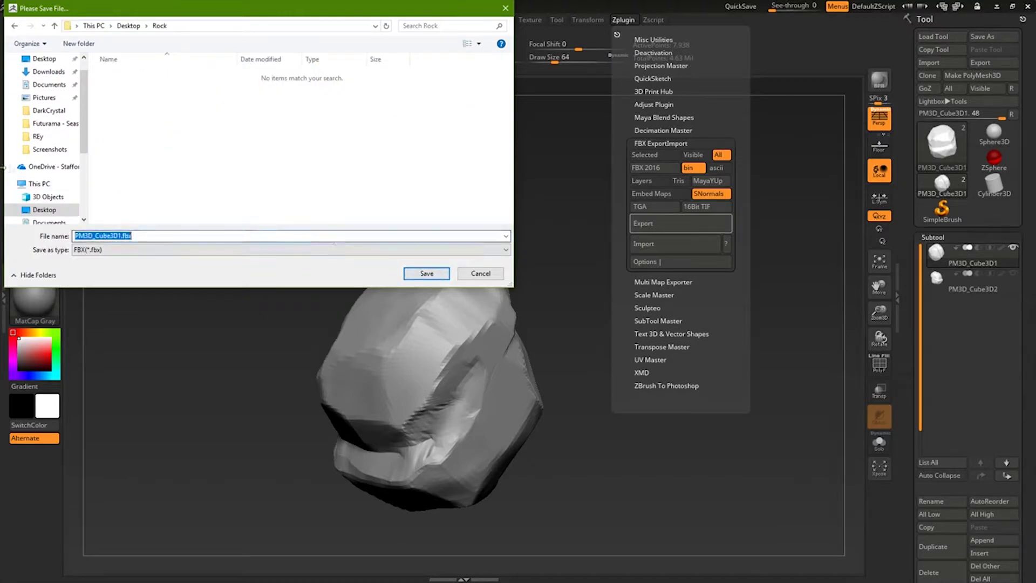
{"action": "type", "text": "Rock_low"}
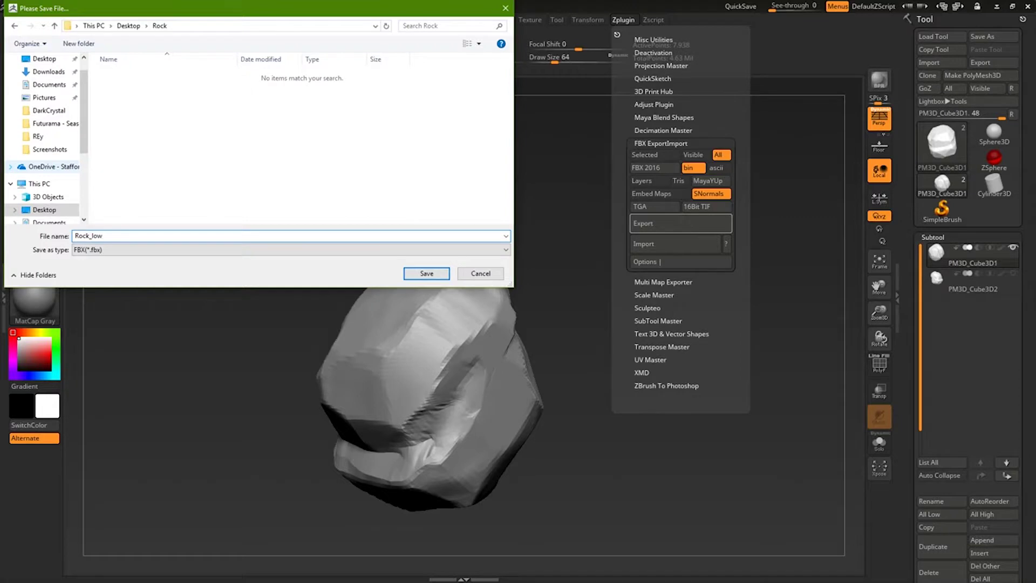
{"action": "key", "text": "Return"}
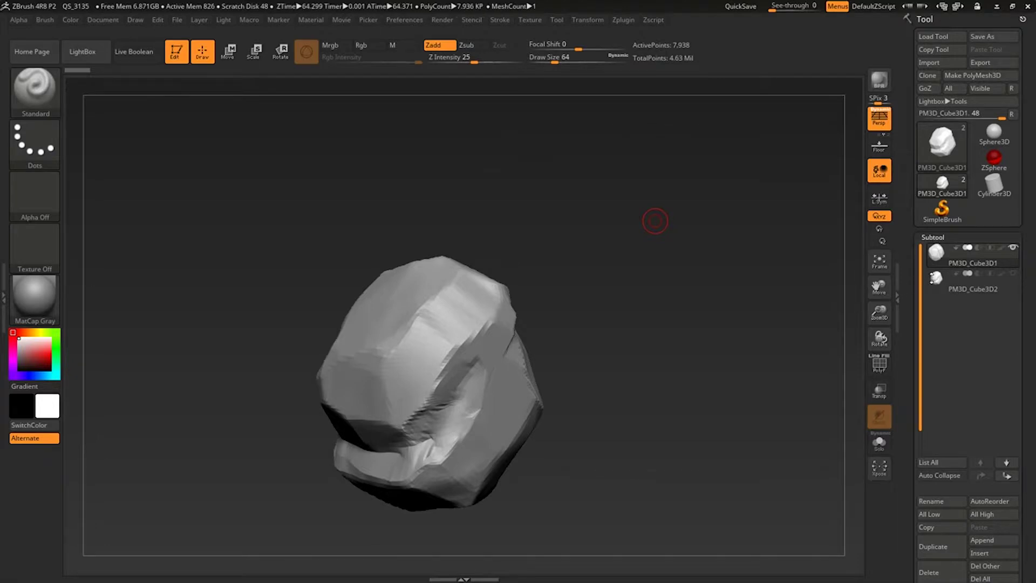
Show only the detailed subtool PM3D_Cube3D2 and export it as Rock_high.fbx in the Rock folder
{"action": "left_click", "coordinate": [944, 277]}
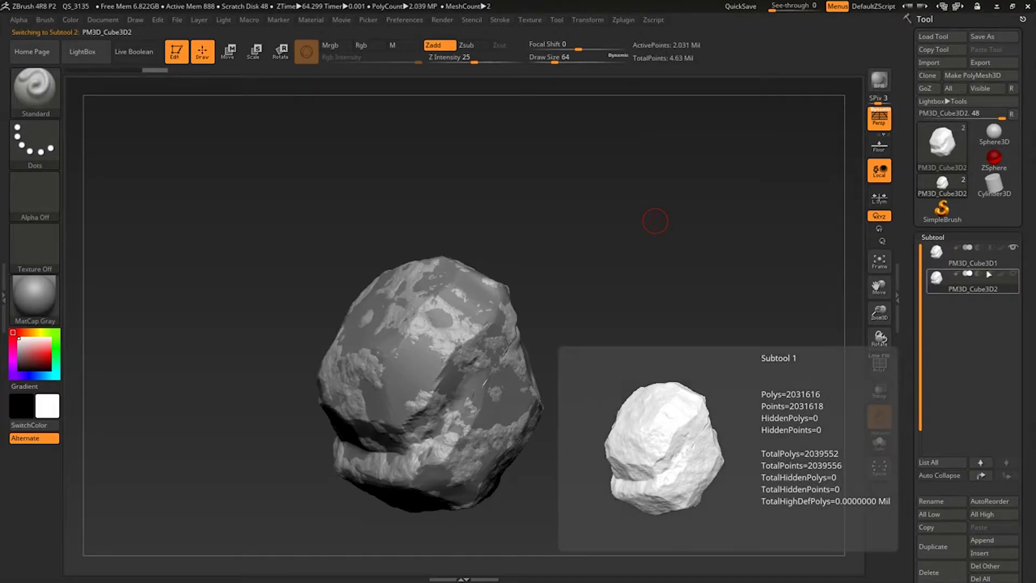
{"action": "left_click", "coordinate": [1014, 247]}
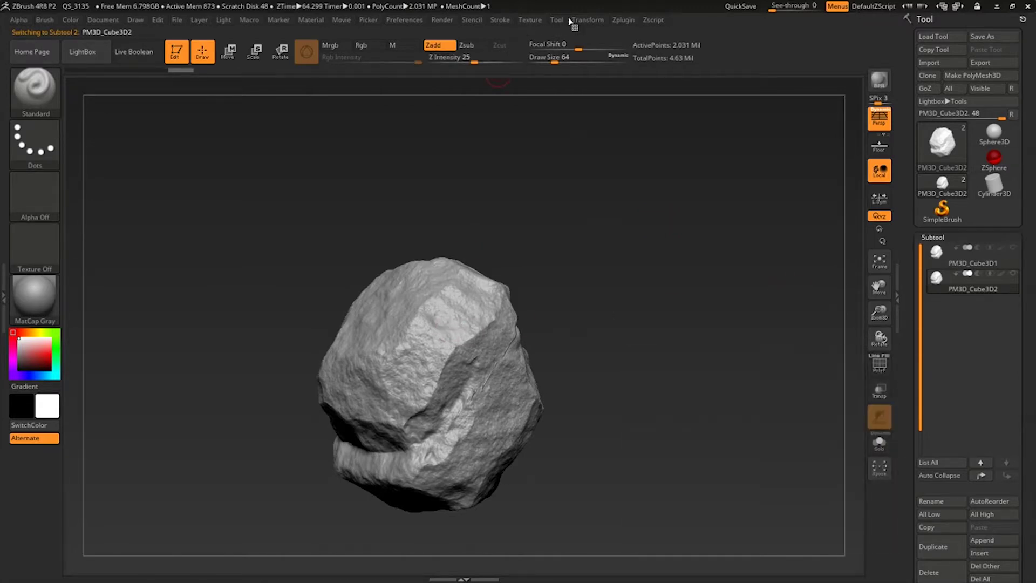
{"action": "left_click", "coordinate": [624, 20]}
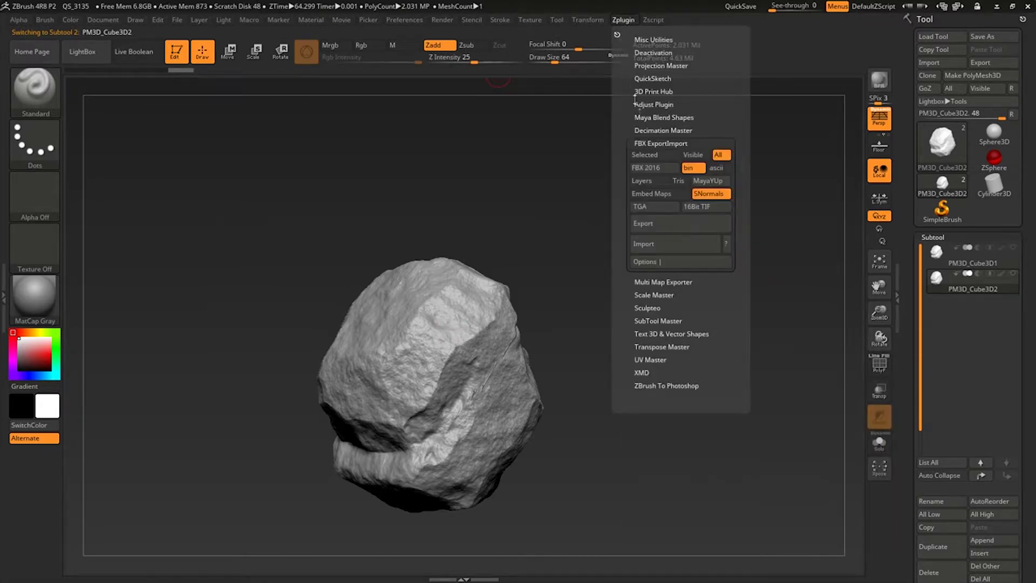
{"action": "left_click", "coordinate": [658, 222]}
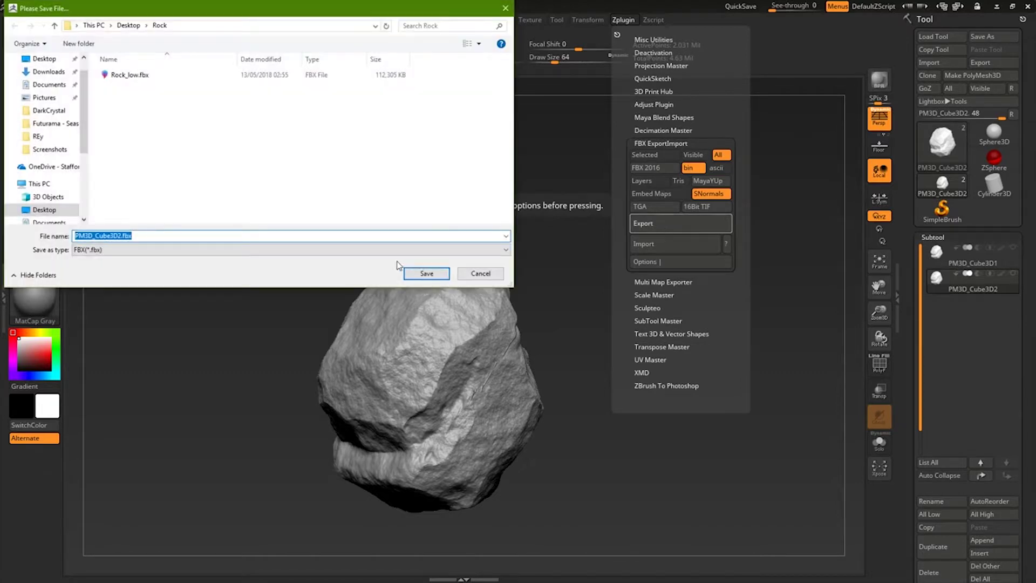
{"action": "left_click", "coordinate": [130, 75]}
{"action": "left_click", "coordinate": [102, 235]}
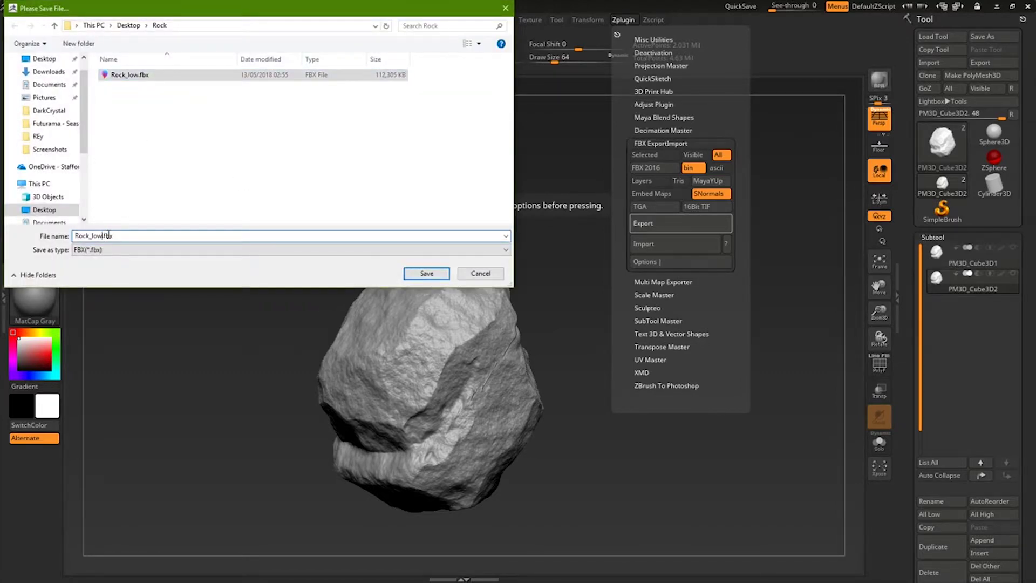
{"action": "key", "text": "BackSpace"}
{"action": "key", "text": "BackSpace"}
{"action": "key", "text": "BackSpace"}
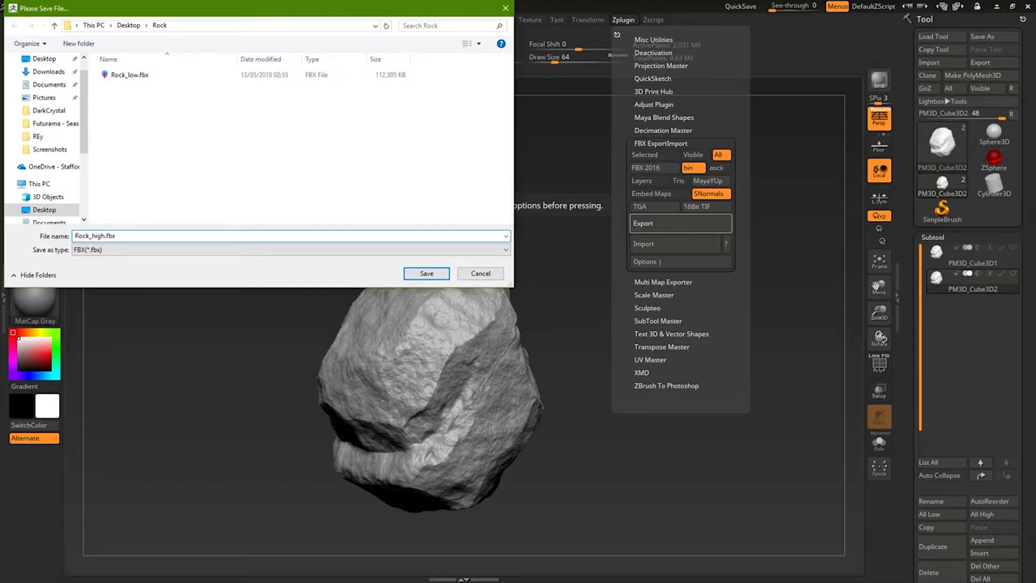
{"action": "key", "text": "Return"}
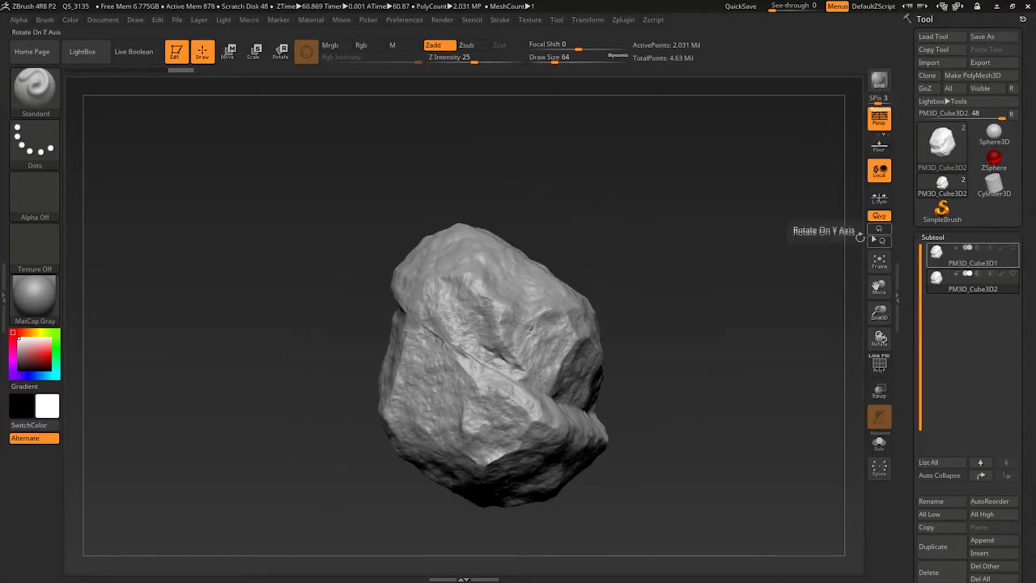
{"action": "left_click_drag", "start_coordinate": [685, 247], "coordinate": [668, 221]}
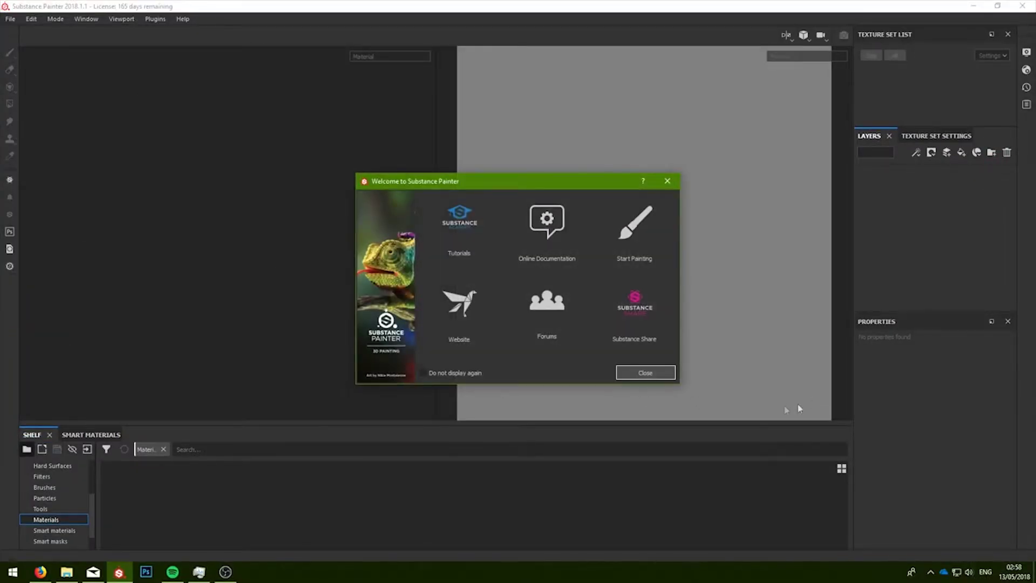
In Substance Painter, dismiss the welcome window and start a new project using rock_low.FBX from the JHD folder without a template
{"action": "left_click", "coordinate": [646, 373]}
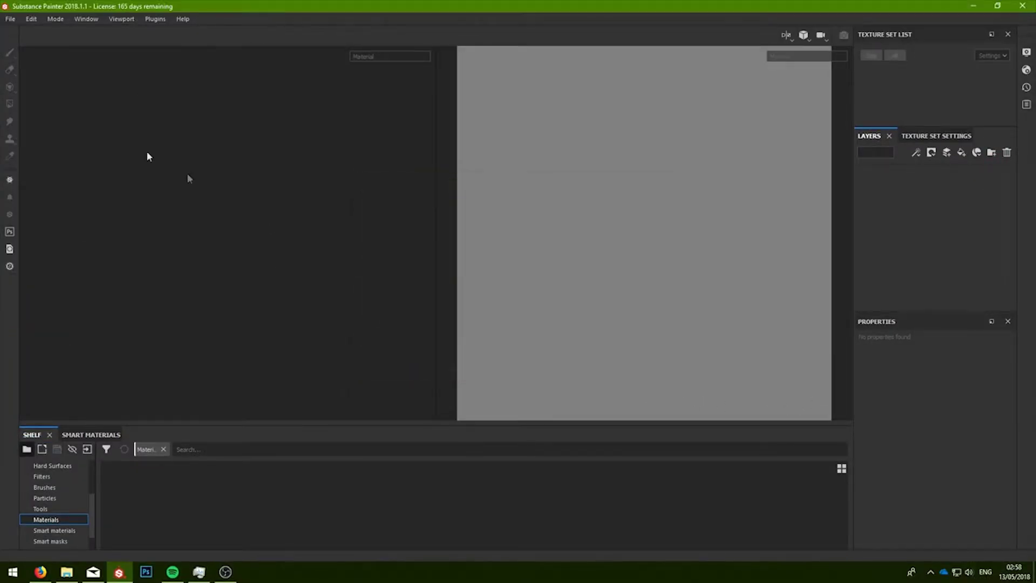
{"action": "left_click", "coordinate": [3, 19]}
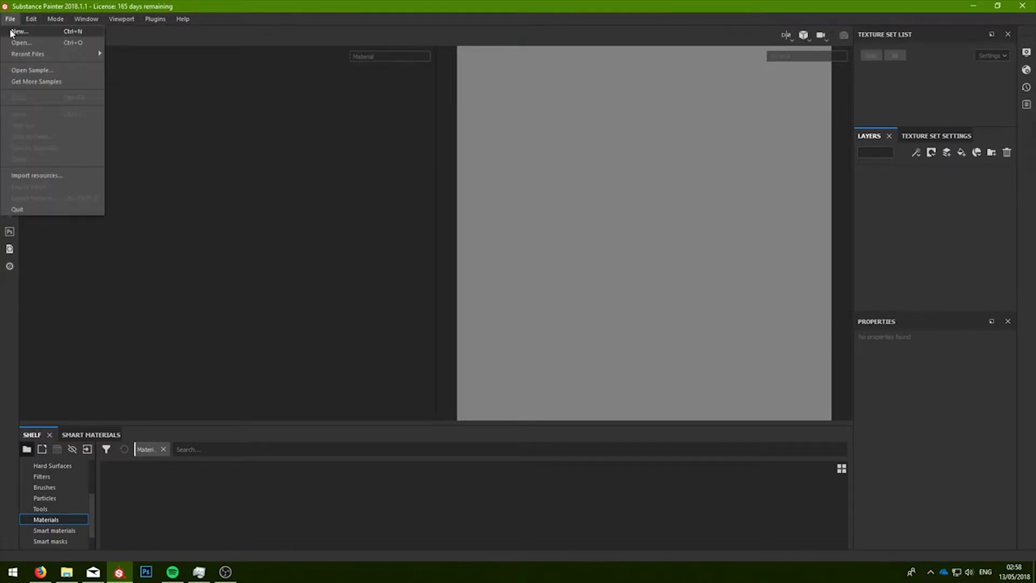
{"action": "left_click", "coordinate": [19, 31]}
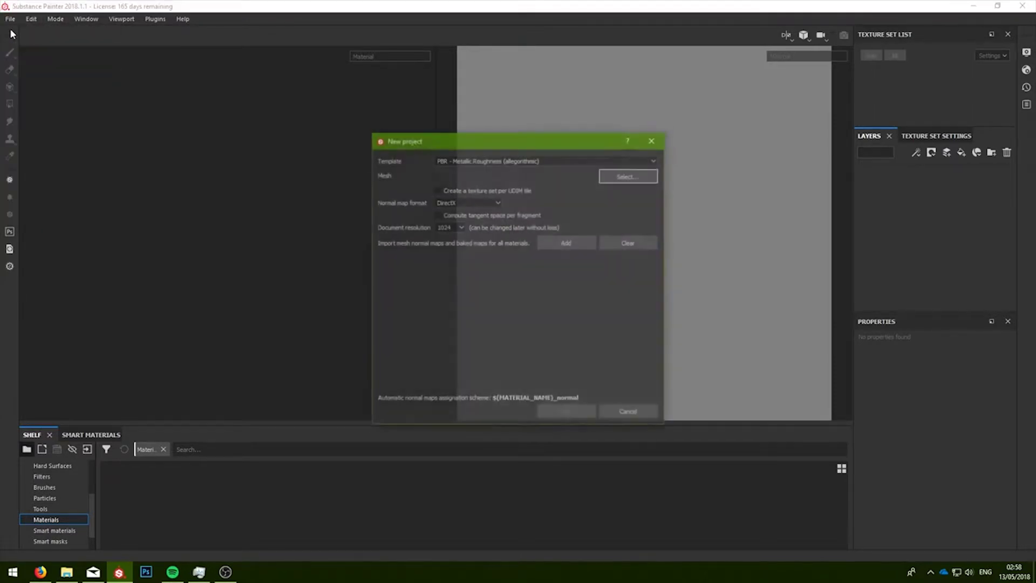
{"action": "left_click", "coordinate": [547, 158]}
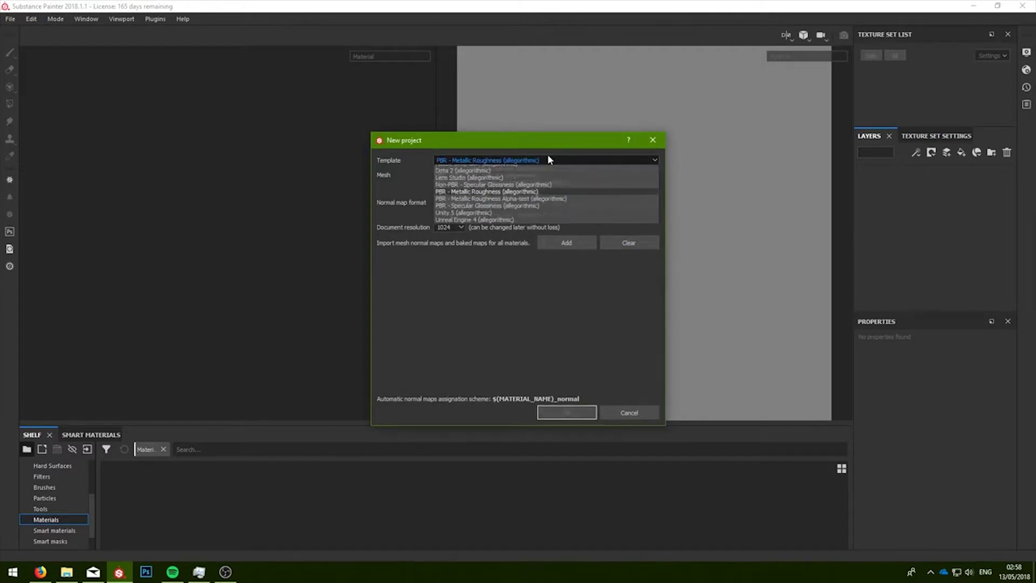
{"action": "left_click", "coordinate": [549, 167]}
{"action": "left_click", "coordinate": [620, 175]}
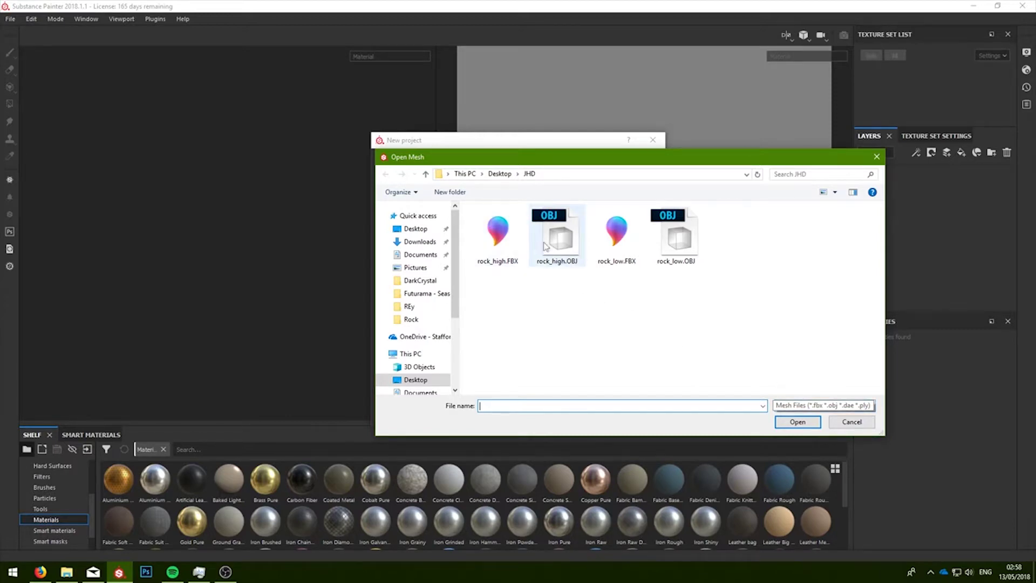
{"action": "left_click", "coordinate": [629, 231]}
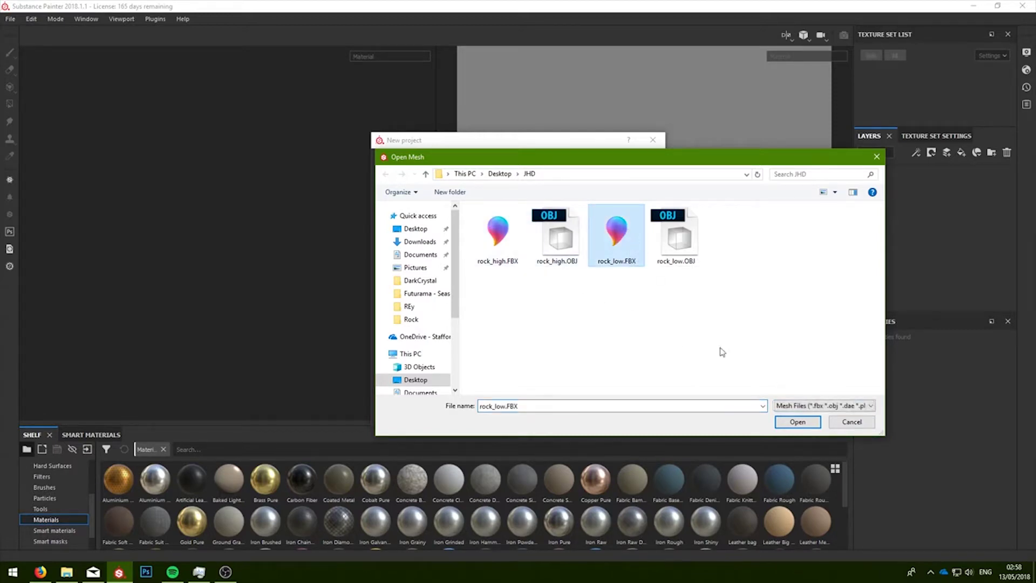
{"action": "left_click", "coordinate": [798, 422]}
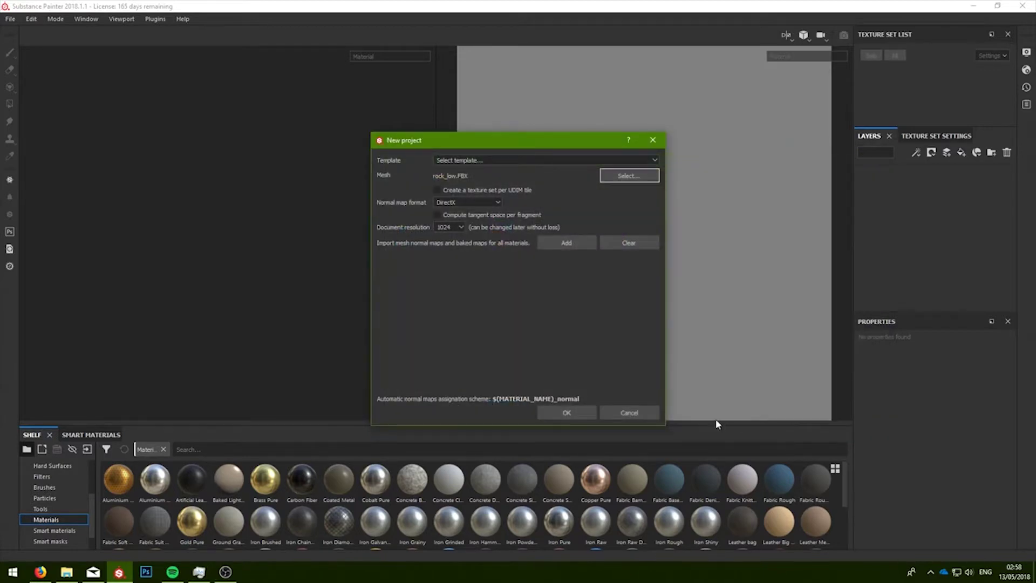
Set the new project's document resolution to 2048 and create the project
{"action": "left_click", "coordinate": [457, 228]}
{"action": "left_click", "coordinate": [452, 273]}
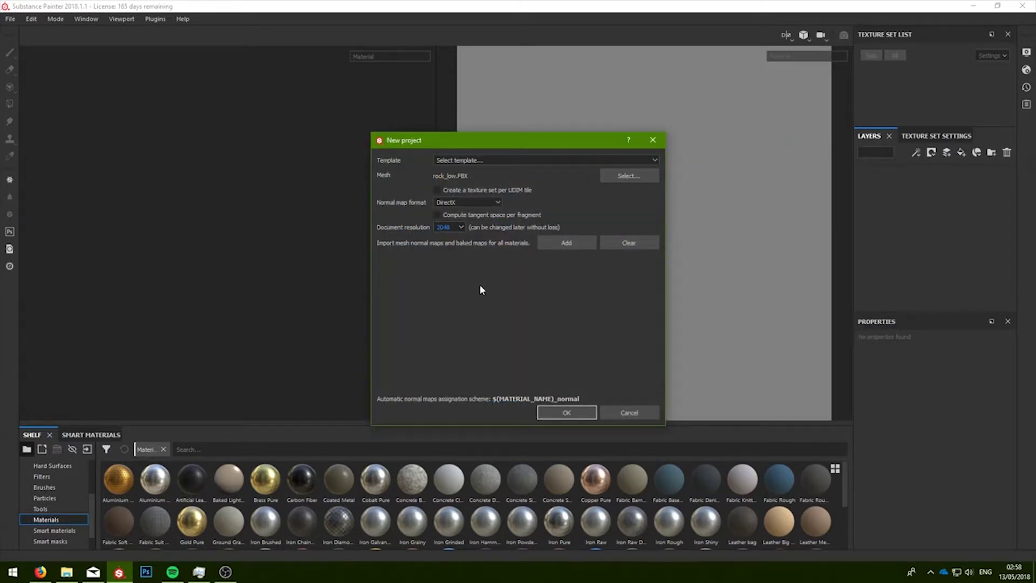
{"action": "left_click", "coordinate": [576, 411]}
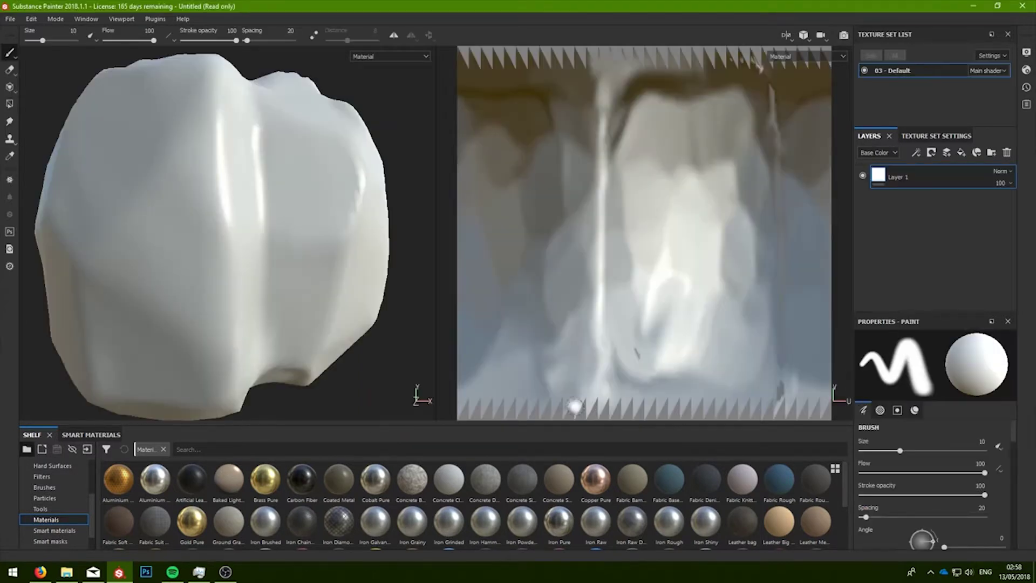
Open the mesh map baking settings for the rock's 03 - Default texture set
{"action": "scroll", "coordinate": [560, 338], "scroll_direction": "down", "scroll_amount": 2}
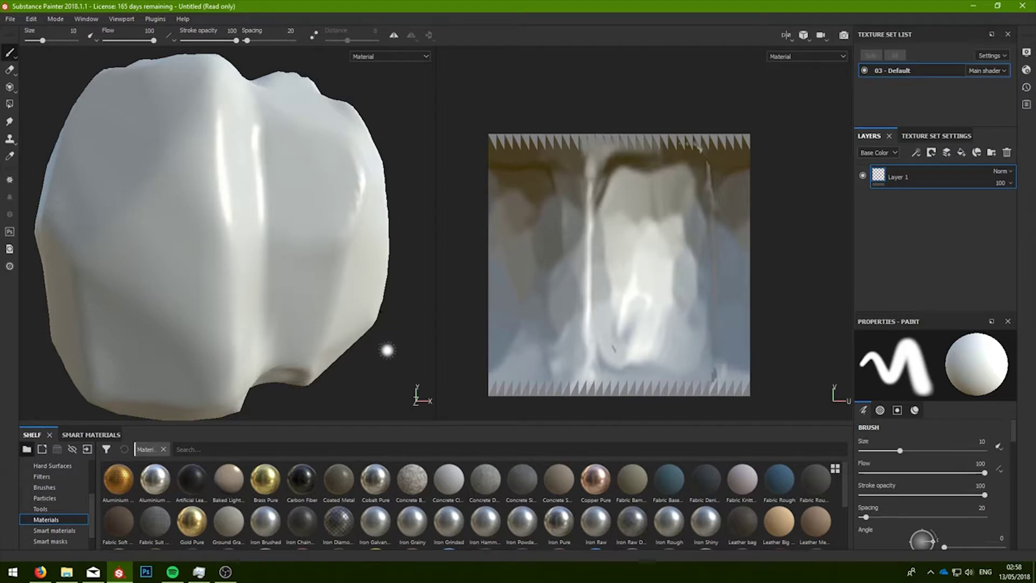
{"action": "left_click_drag", "start_coordinate": [394, 351], "coordinate": [347, 377], "text": "alt"}
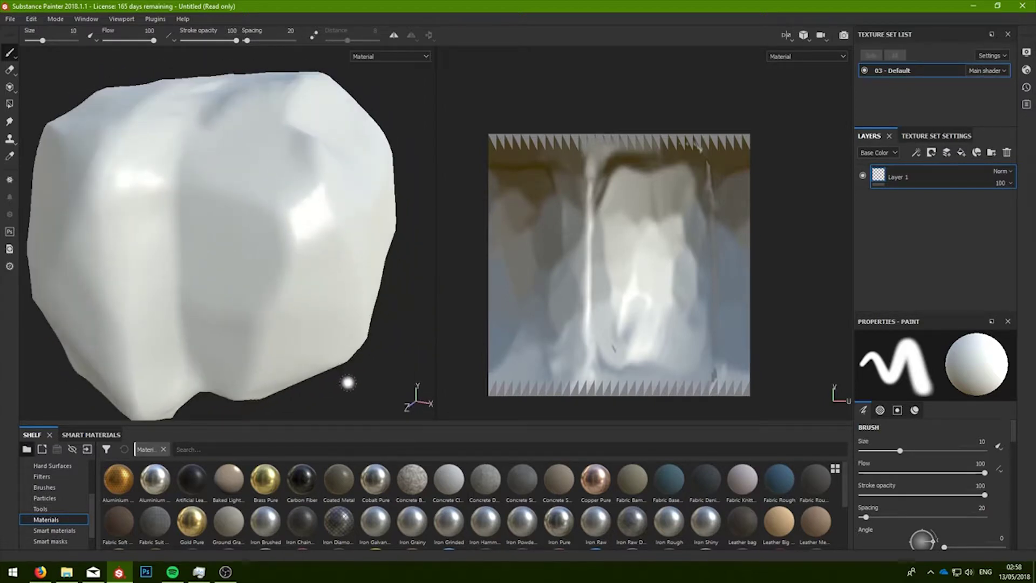
{"action": "right_click_drag", "start_coordinate": [381, 400], "coordinate": [331, 349], "text": "alt"}
{"action": "left_click_drag", "start_coordinate": [331, 377], "coordinate": [344, 409], "text": "alt"}
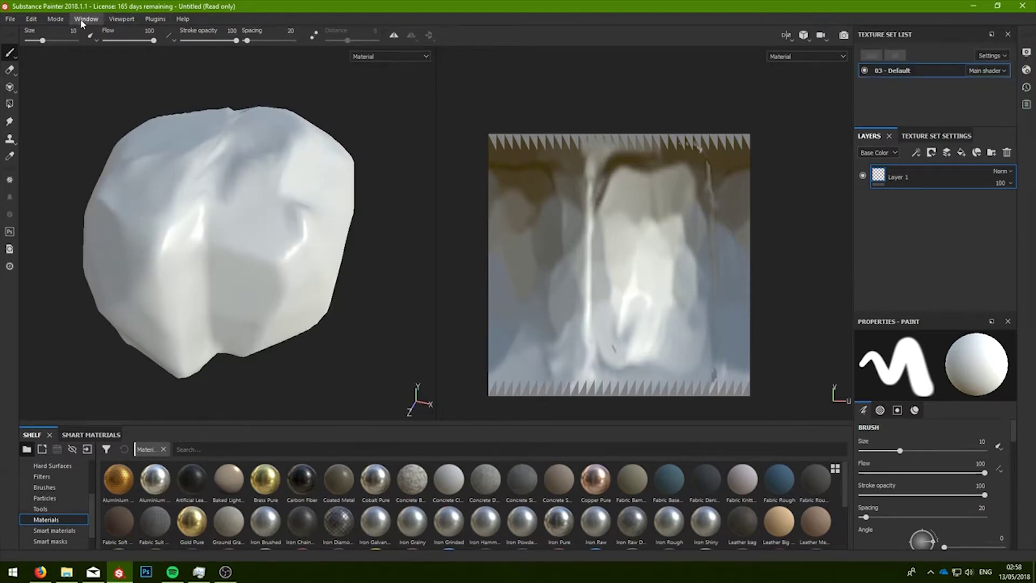
{"action": "left_click", "coordinate": [912, 137]}
{"action": "scroll", "coordinate": [925, 240], "scroll_direction": "down", "scroll_amount": 2}
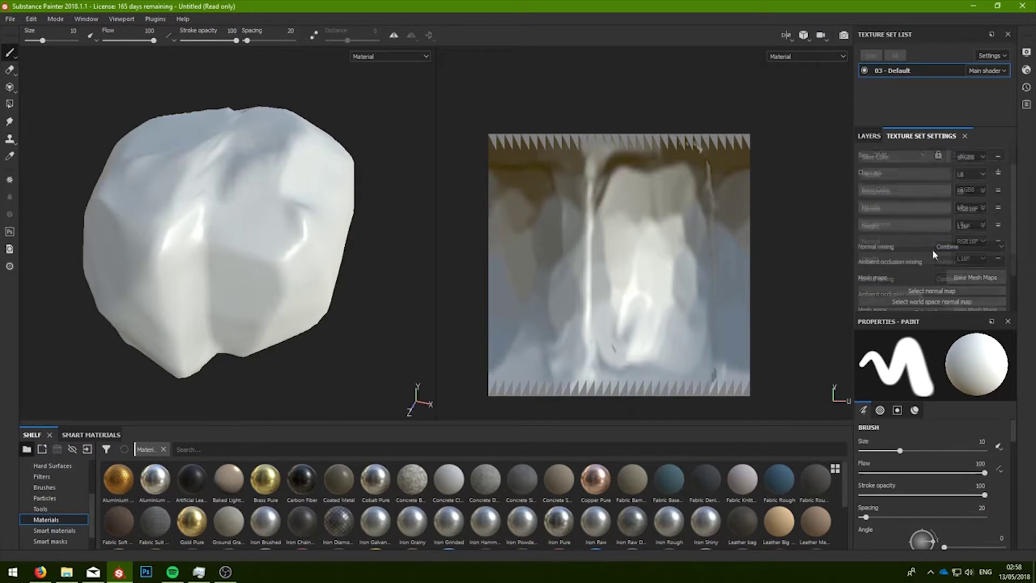
{"action": "left_click", "coordinate": [961, 277]}
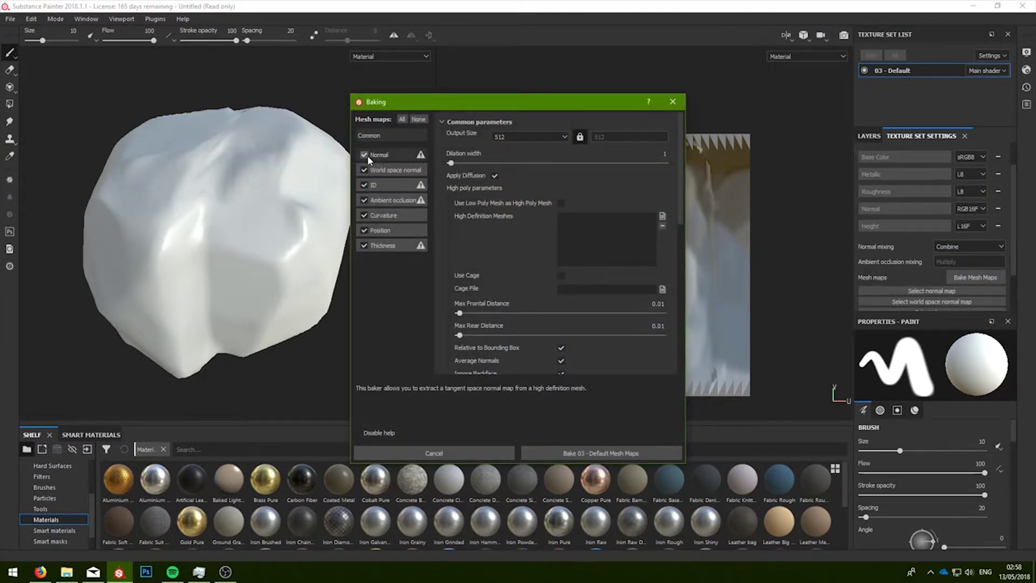
{"action": "left_click", "coordinate": [364, 170]}
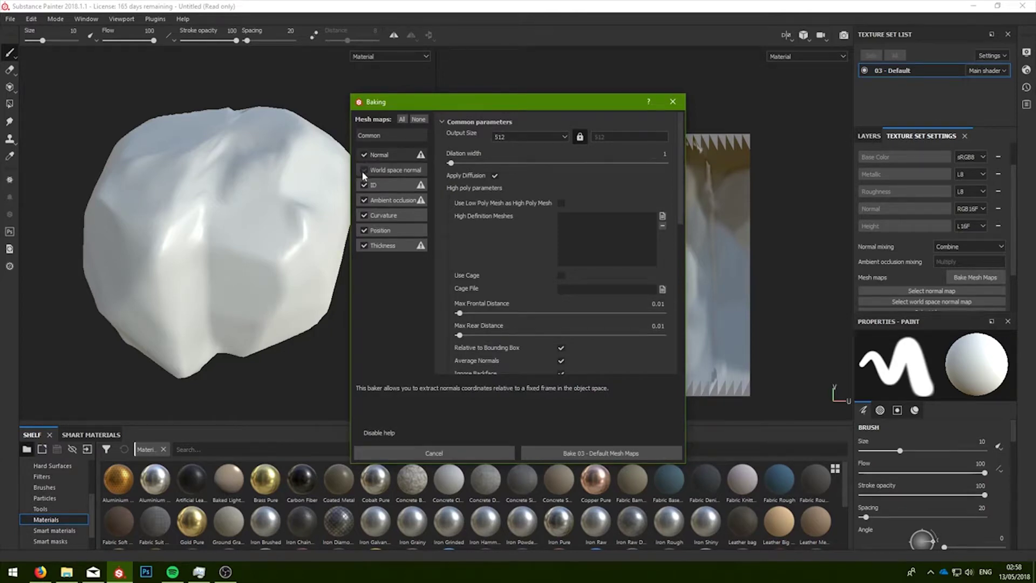
{"action": "left_click", "coordinate": [364, 186]}
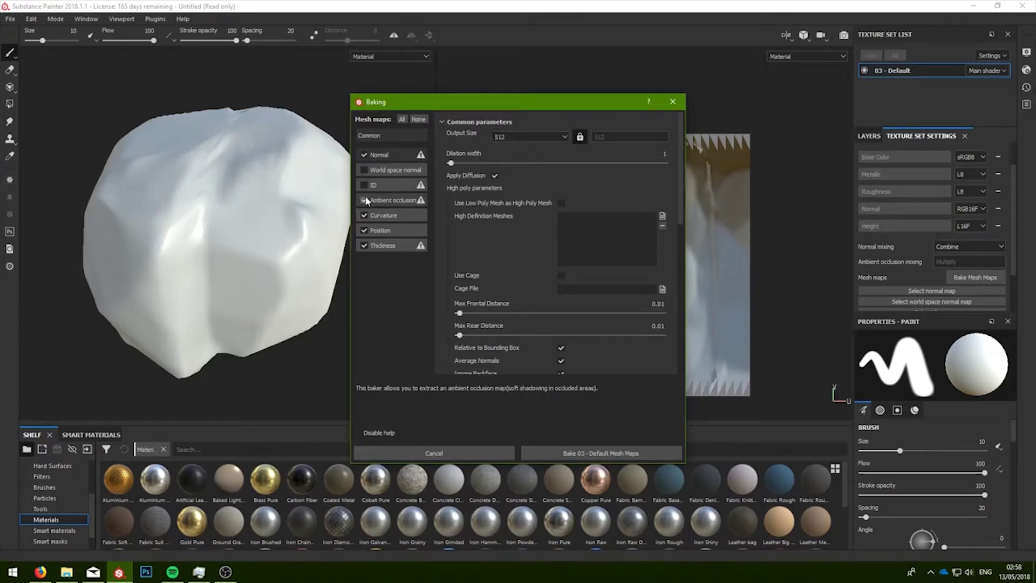
{"action": "left_click", "coordinate": [364, 185]}
{"action": "left_click", "coordinate": [364, 171]}
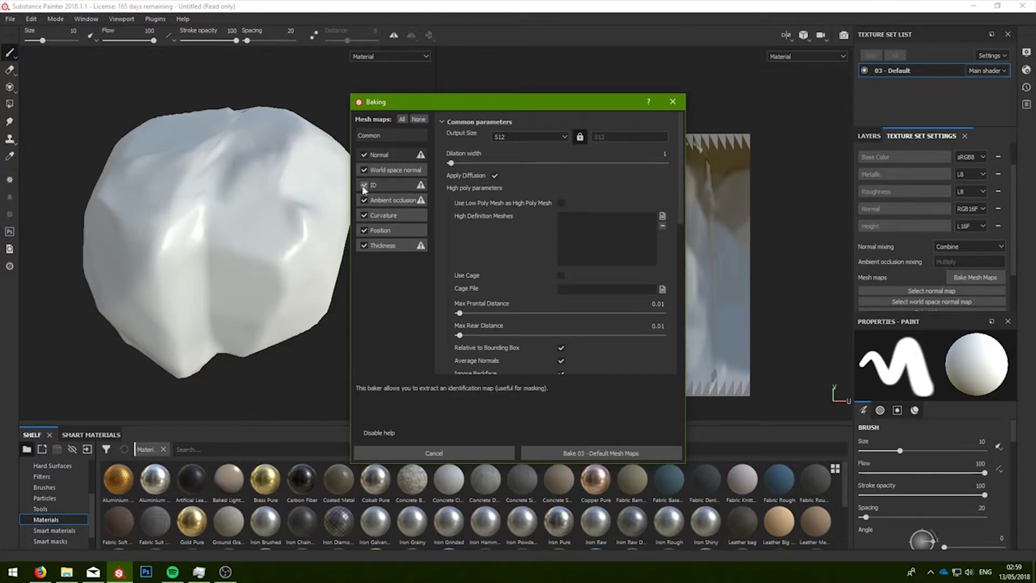
Review the baker parameters of the Normal and ID maps
{"action": "left_click", "coordinate": [388, 155]}
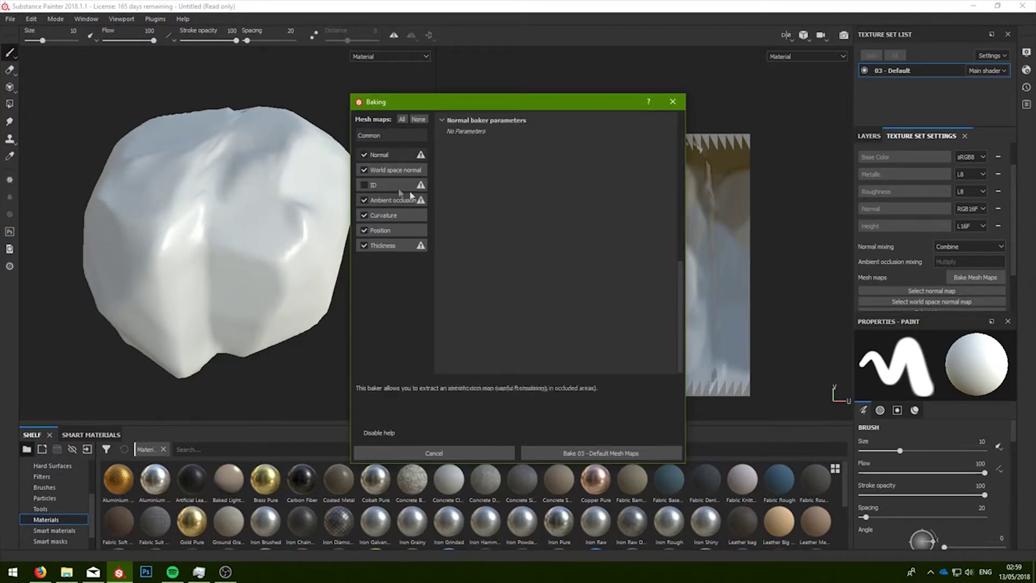
{"action": "left_click", "coordinate": [378, 184]}
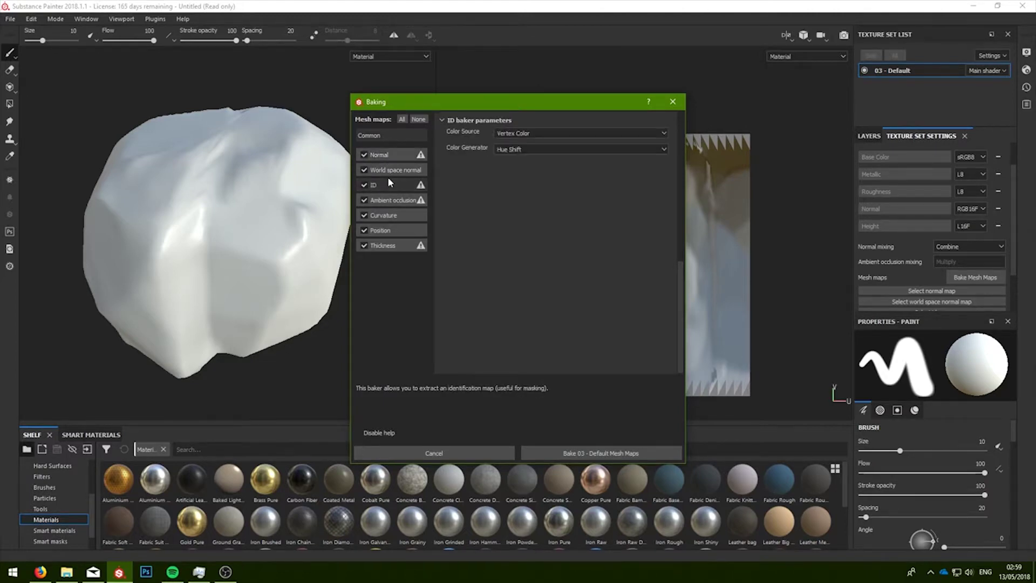
Review the remaining mesh map bakers' parameters and bake the 03 - Default mesh maps without a high definition mesh
{"action": "left_click", "coordinate": [387, 170]}
{"action": "left_click", "coordinate": [377, 155]}
{"action": "left_click", "coordinate": [377, 215]}
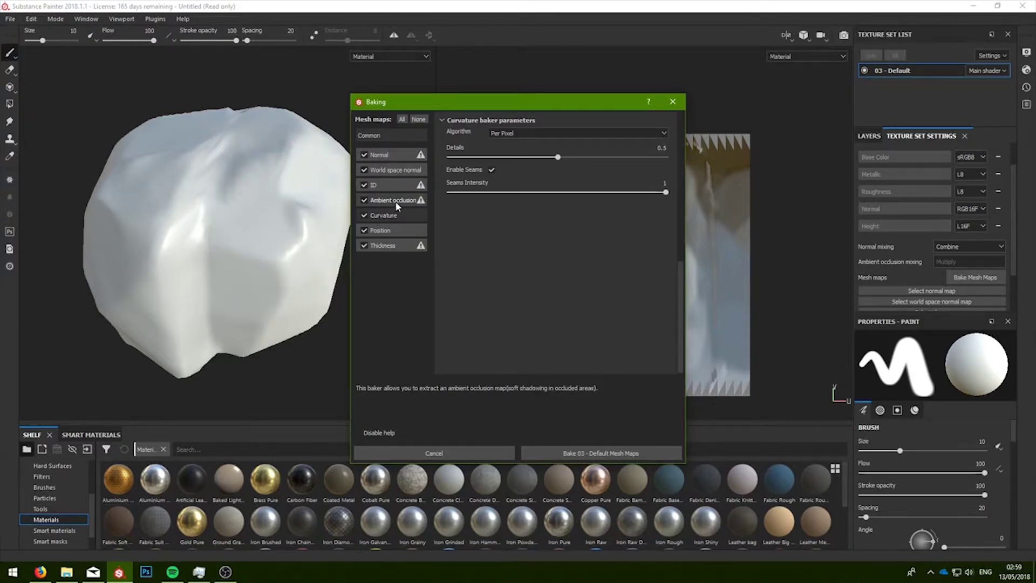
{"action": "left_click", "coordinate": [395, 200]}
{"action": "left_click", "coordinate": [381, 231]}
{"action": "left_click", "coordinate": [378, 246]}
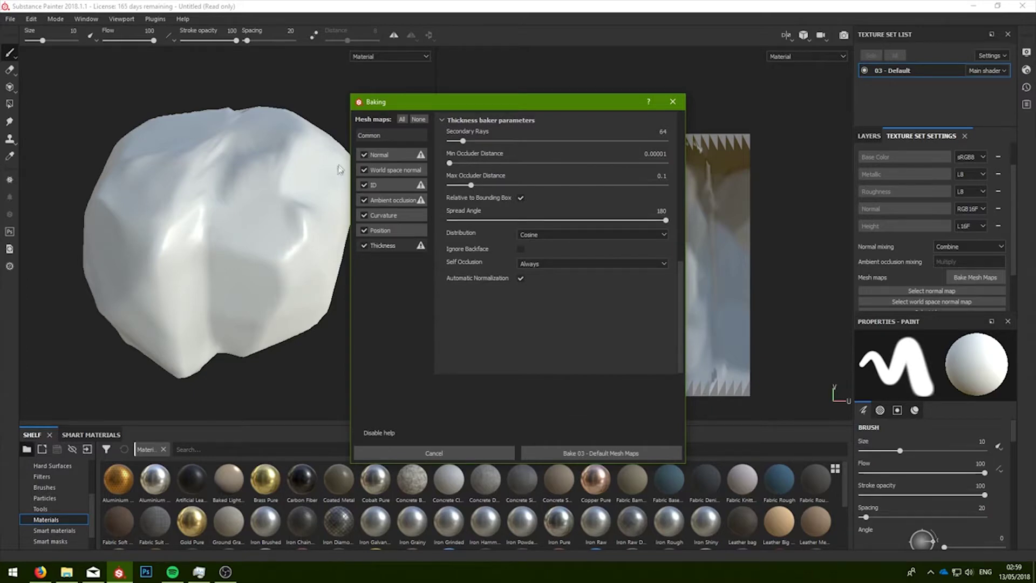
{"action": "left_click", "coordinate": [377, 153]}
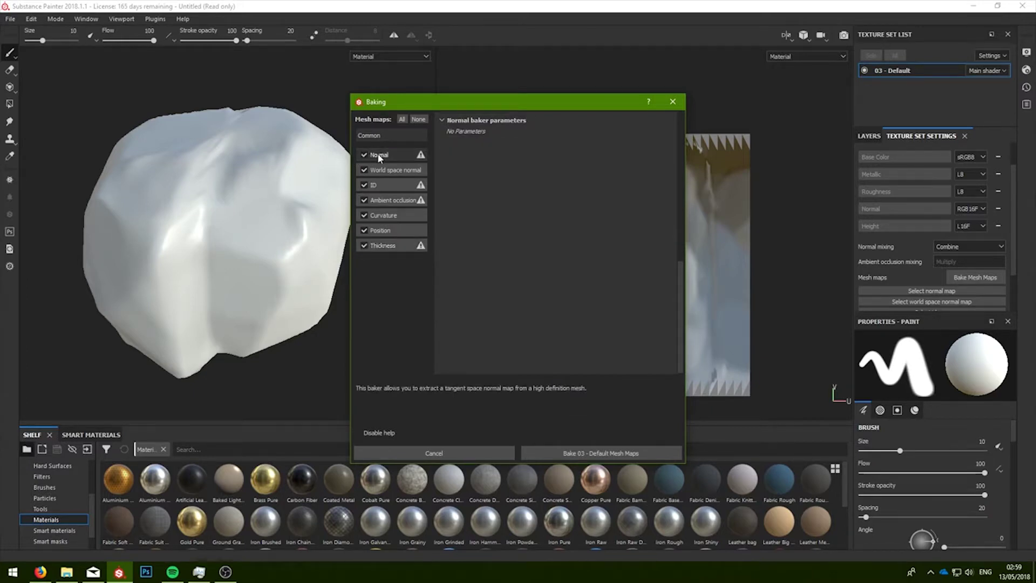
{"action": "left_click", "coordinate": [532, 453]}
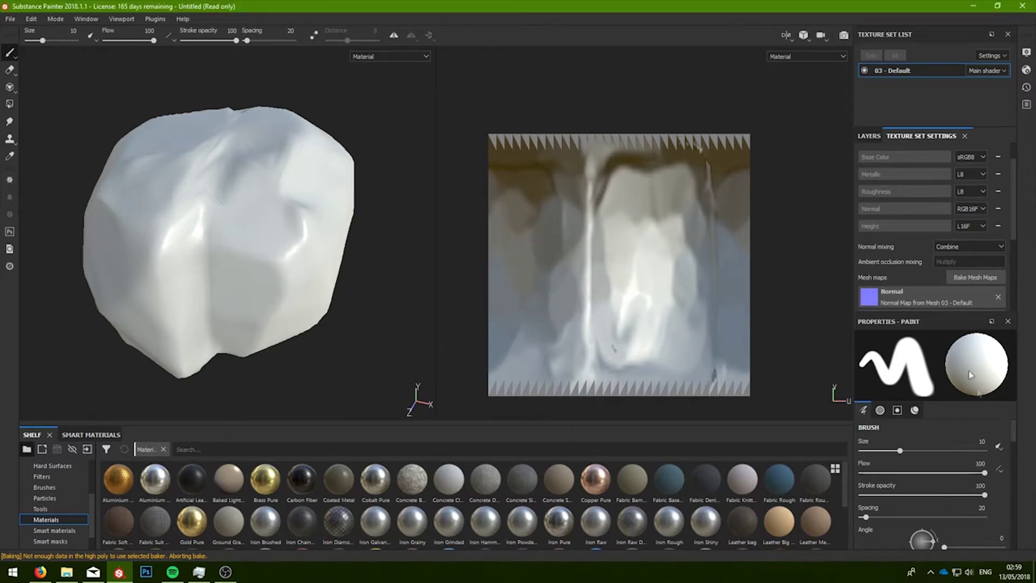
Reopen the mesh map baking settings and set the output size to 2048
{"action": "left_click", "coordinate": [954, 280]}
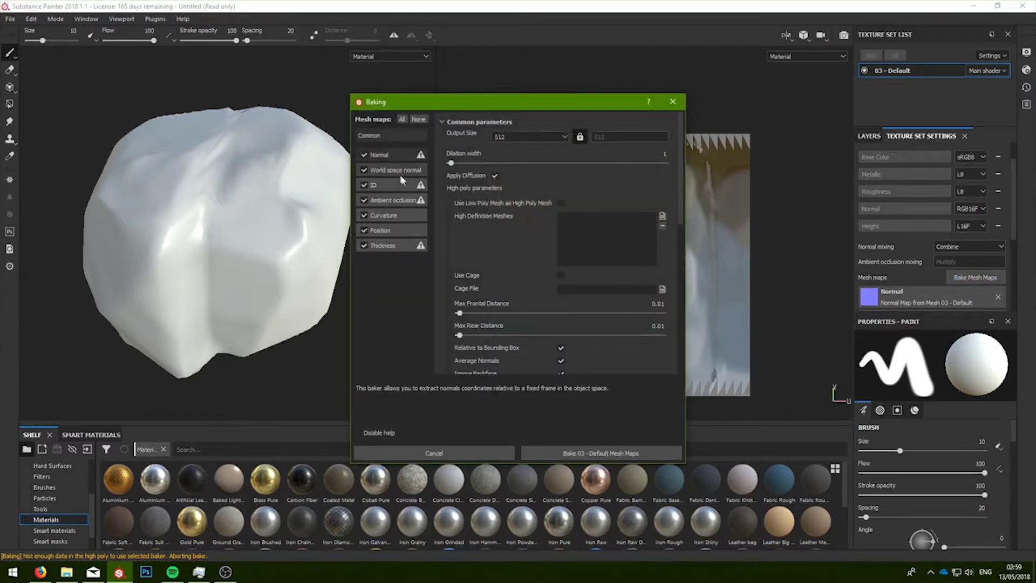
{"action": "scroll", "coordinate": [543, 237], "scroll_direction": "down", "scroll_amount": 2}
{"action": "scroll", "coordinate": [543, 238], "scroll_direction": "up", "scroll_amount": 2}
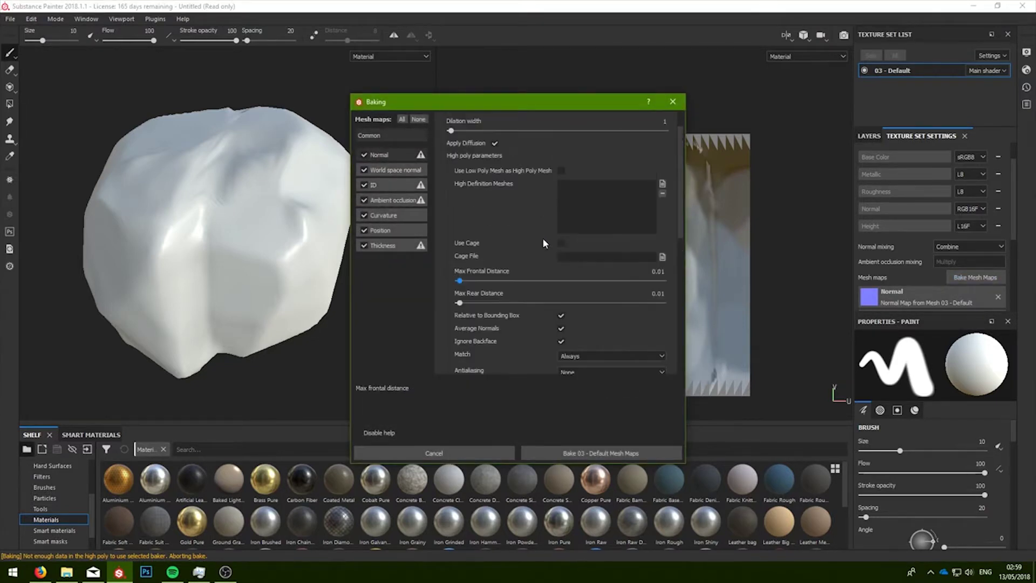
{"action": "left_click", "coordinate": [562, 139]}
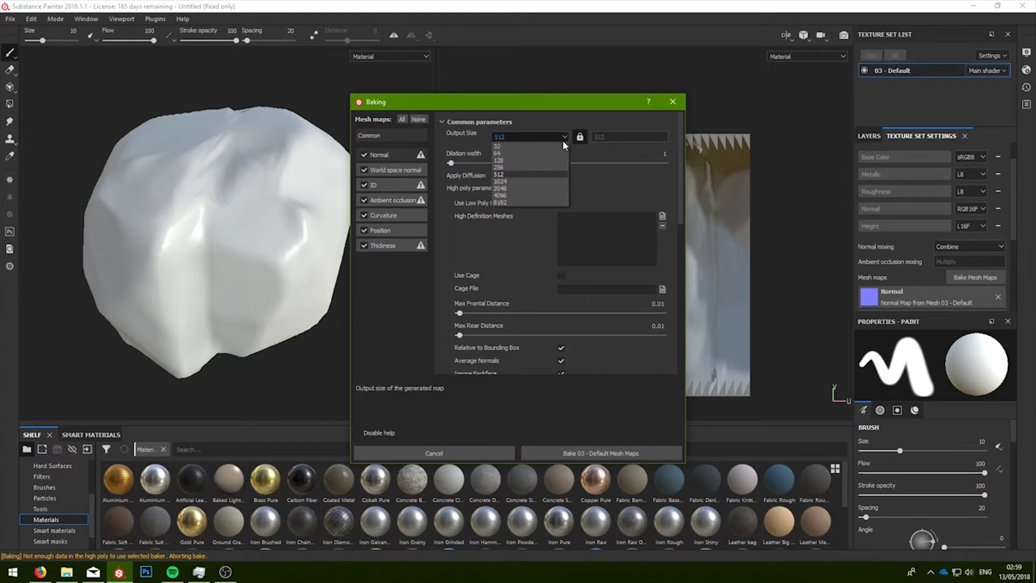
{"action": "left_click", "coordinate": [562, 188]}
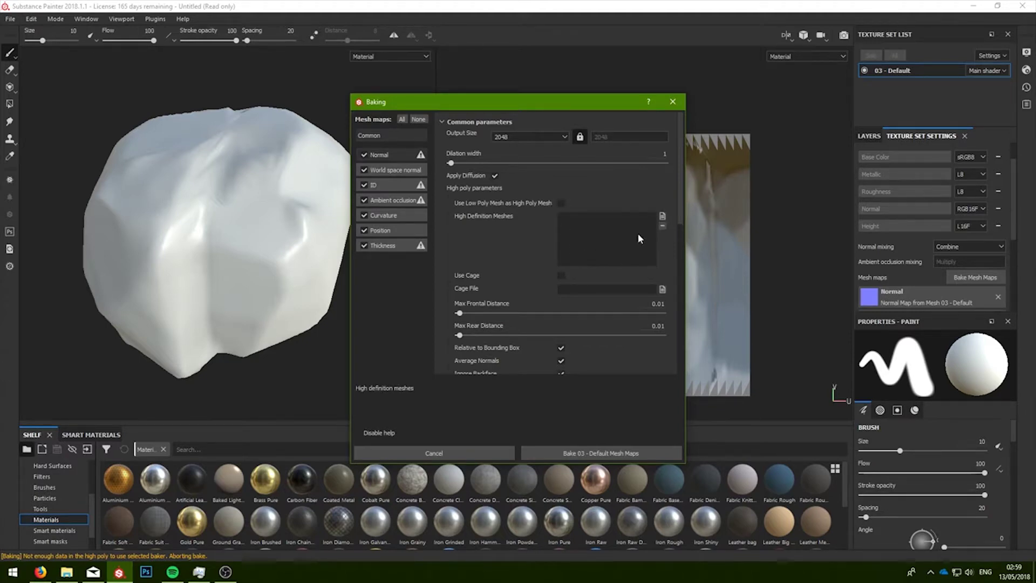
Load rock_high.FBX from the JHD folder as the high definition mesh for baking
{"action": "left_click", "coordinate": [662, 216]}
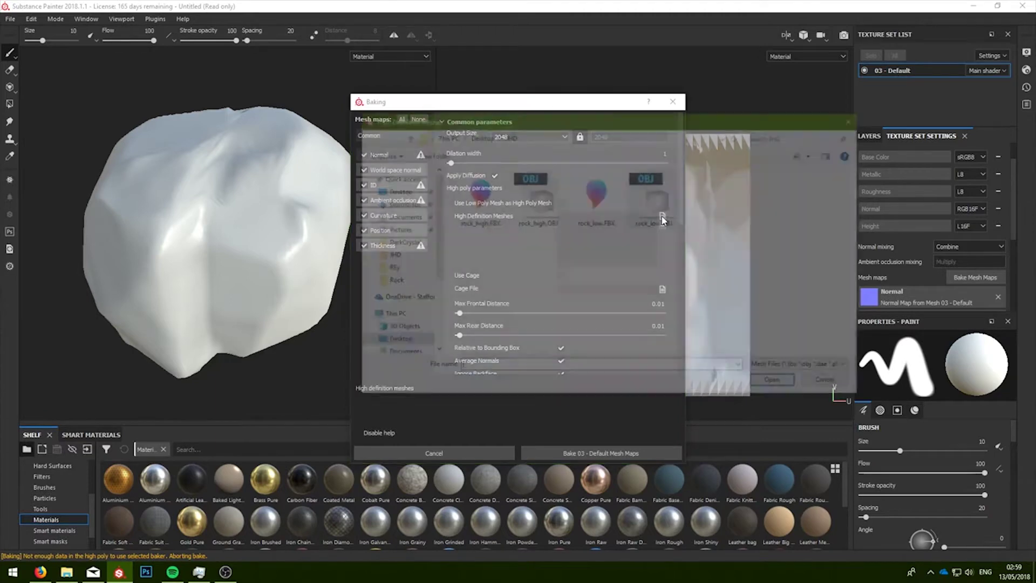
{"action": "left_click", "coordinate": [477, 195]}
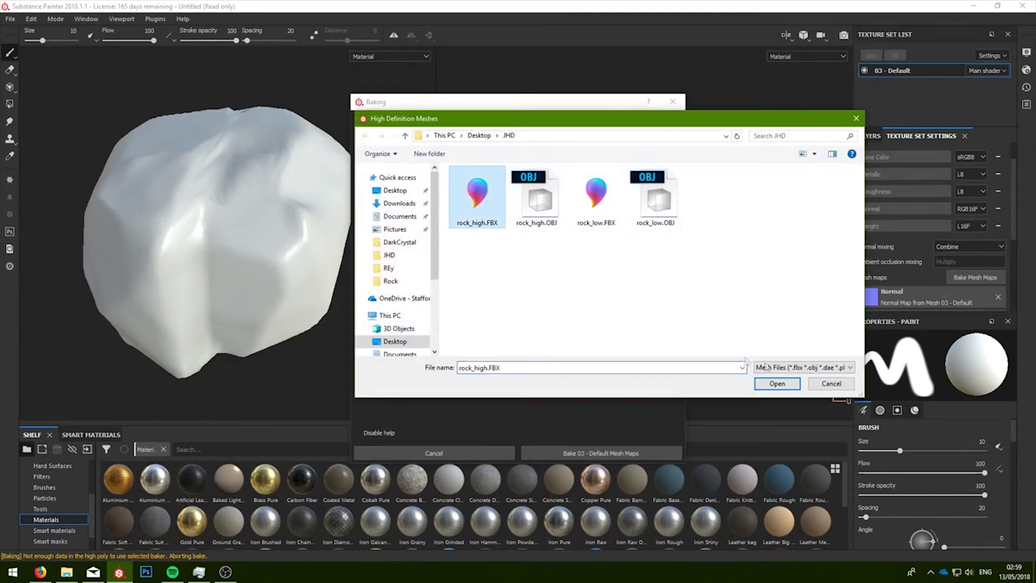
{"action": "left_click", "coordinate": [789, 384]}
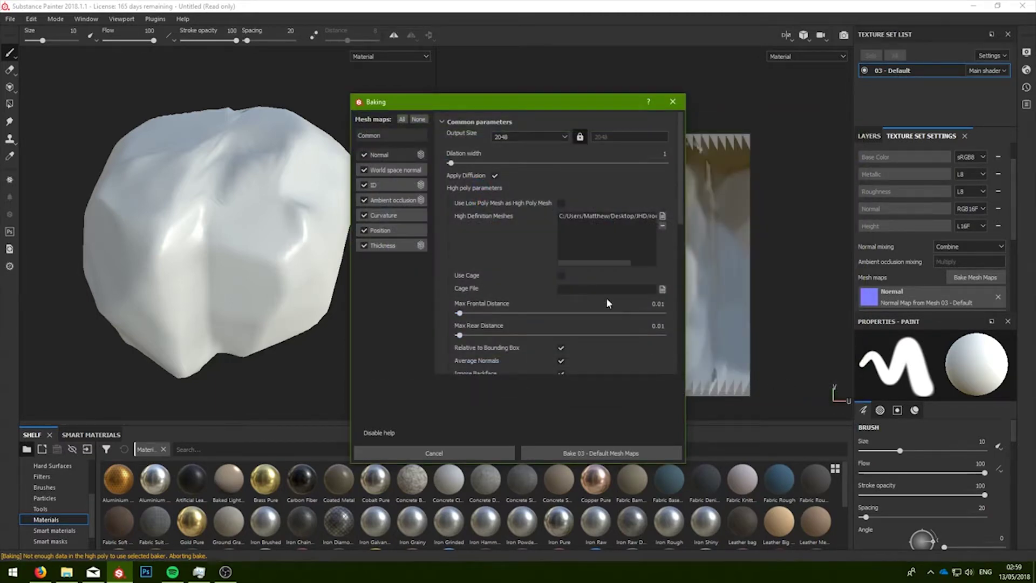
Set the max rear and max frontal distances to 0.03 and bake the 03 - Default mesh maps
{"action": "scroll", "coordinate": [525, 303], "scroll_direction": "down", "scroll_amount": 2}
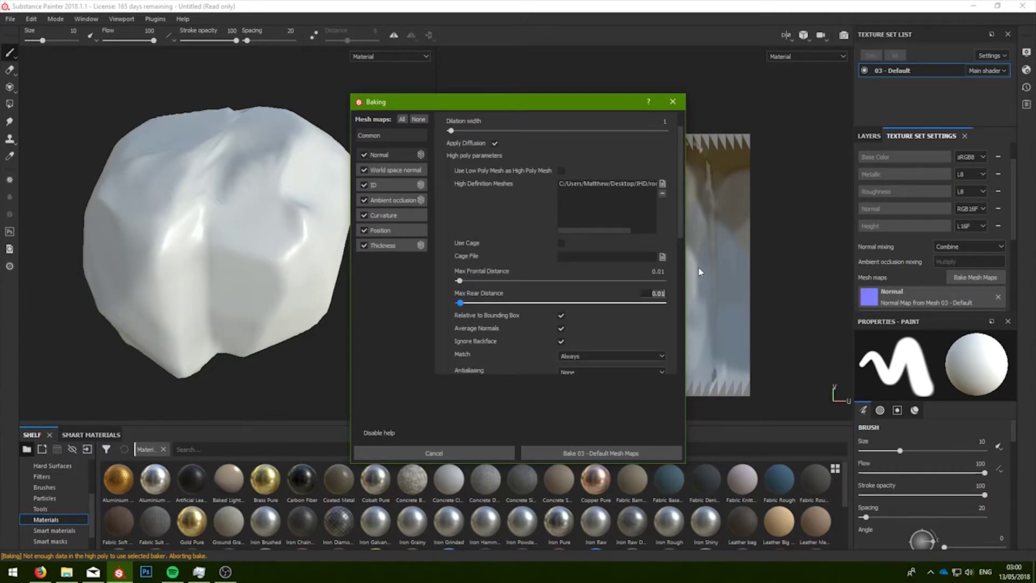
{"action": "key", "text": "BackSpace"}
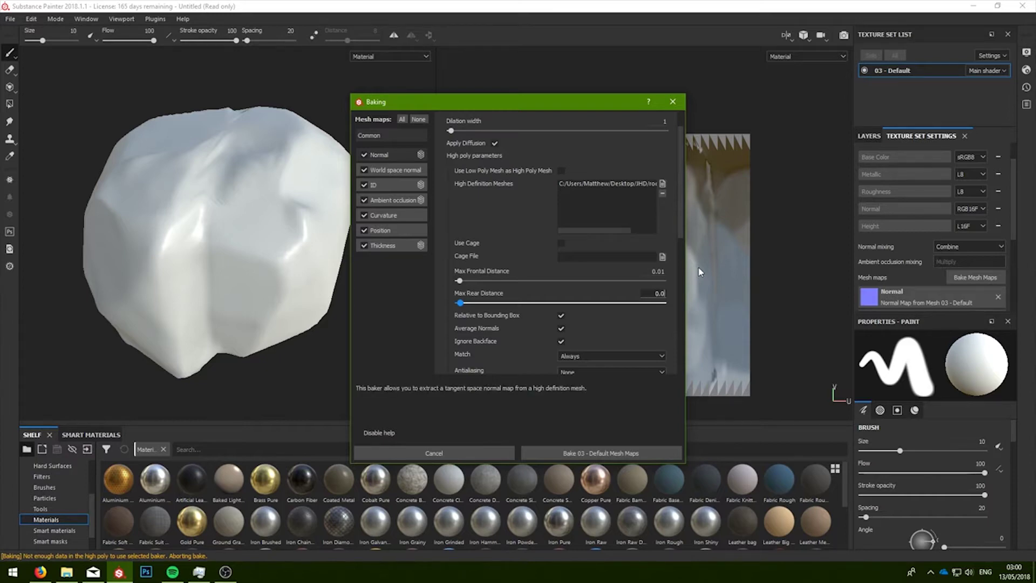
{"action": "type", "text": "3"}
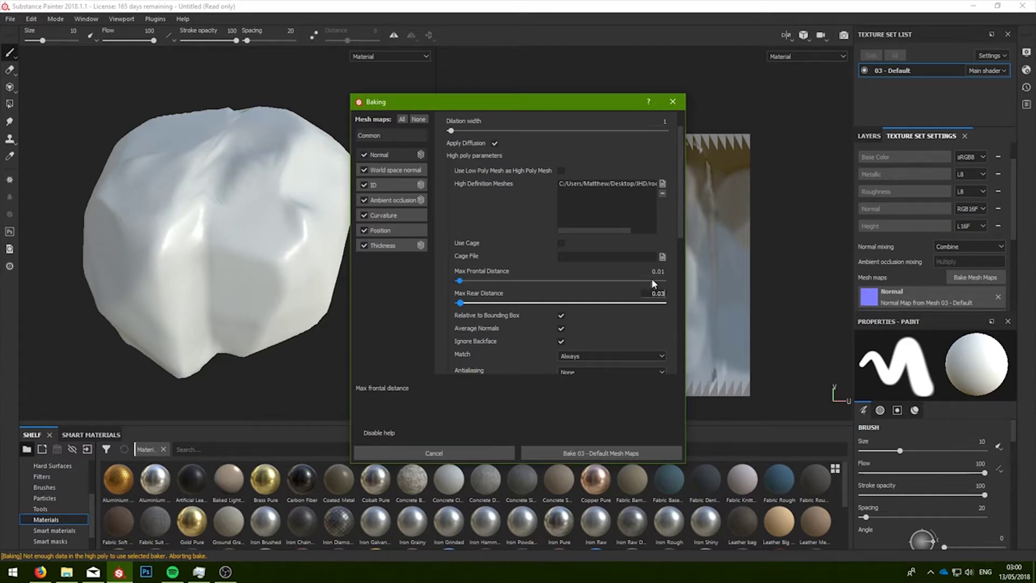
{"action": "key", "text": "shift+Tab"}
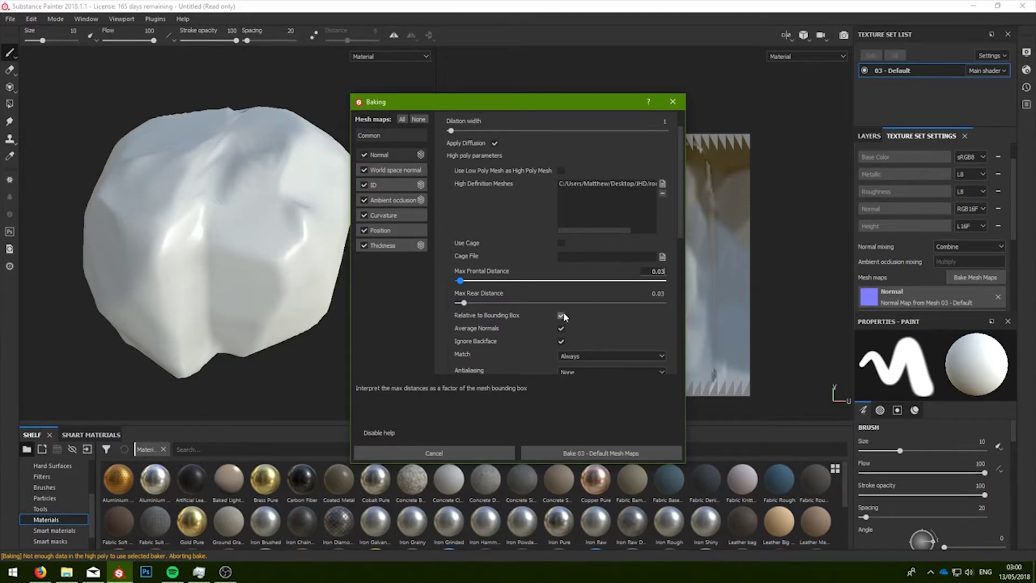
{"action": "scroll", "coordinate": [586, 321], "scroll_direction": "down", "scroll_amount": 1}
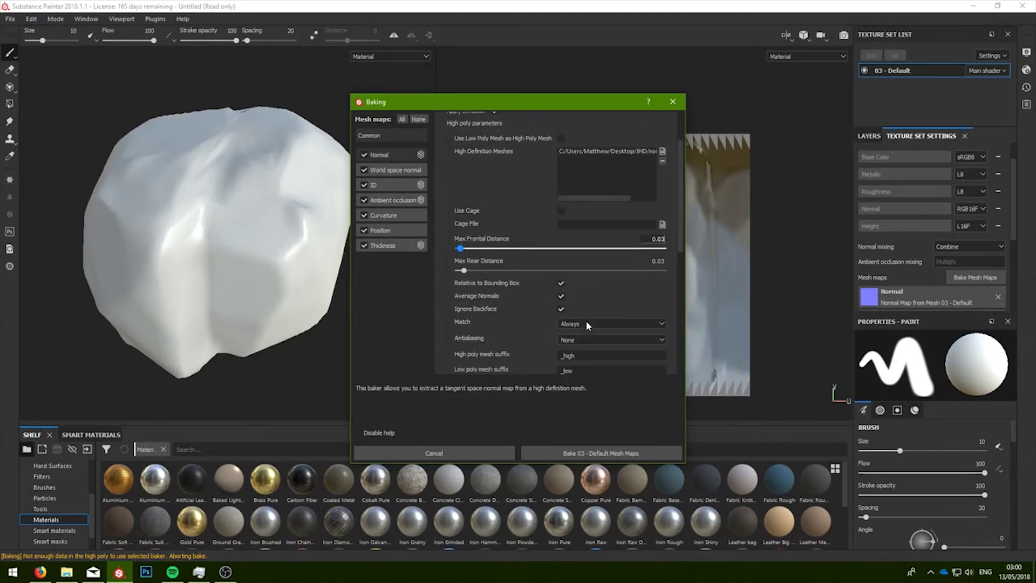
{"action": "scroll", "coordinate": [526, 328], "scroll_direction": "down", "scroll_amount": 1}
{"action": "scroll", "coordinate": [526, 328], "scroll_direction": "up", "scroll_amount": 2}
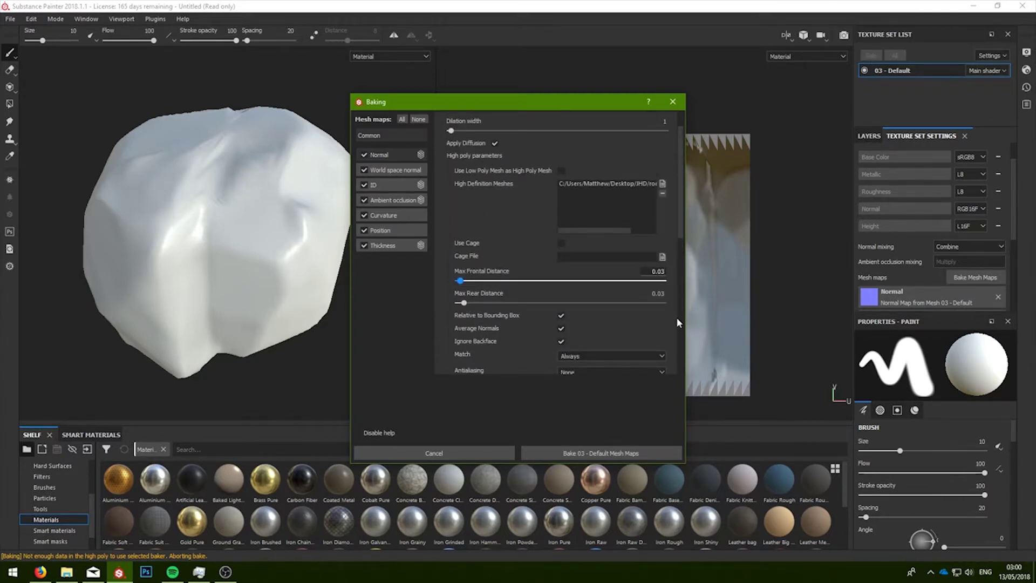
{"action": "left_click", "coordinate": [568, 449]}
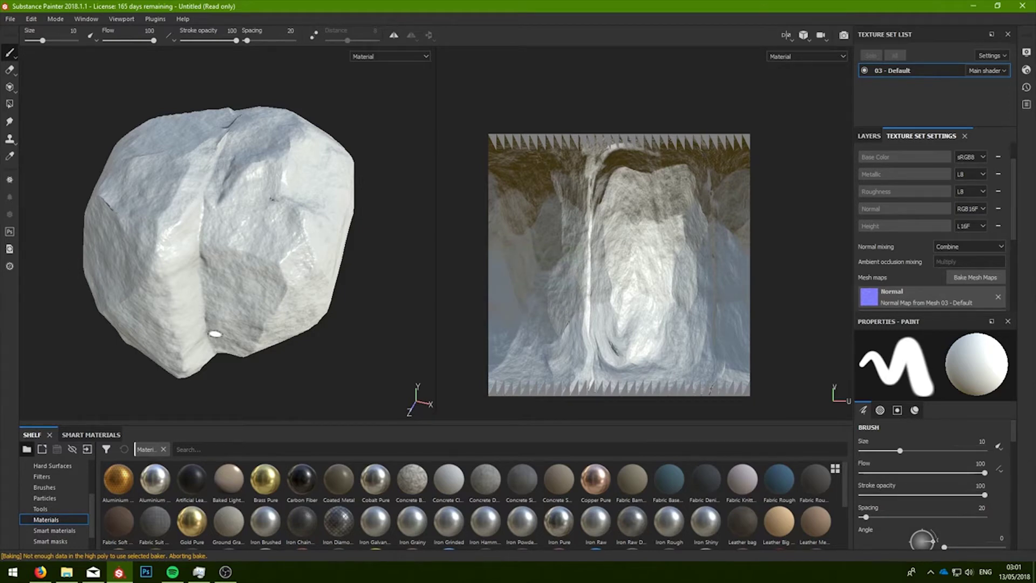
Examine the baked surface detail on the rock from several sides and look through the texture set settings
{"action": "left_click_drag", "start_coordinate": [338, 375], "coordinate": [819, 349], "text": "alt"}
{"action": "mouse_move", "coordinate": [342, 240]}
{"action": "right_mouse_down", "text": "ctrl"}
{"action": "mouse_move", "coordinate": [367, 231]}
{"action": "mouse_move", "coordinate": [410, 309]}
{"action": "mouse_move", "coordinate": [363, 336]}
{"action": "right_mouse_up", "text": "ctrl"}
{"action": "middle_click_drag", "start_coordinate": [364, 335], "coordinate": [303, 334], "text": "alt"}
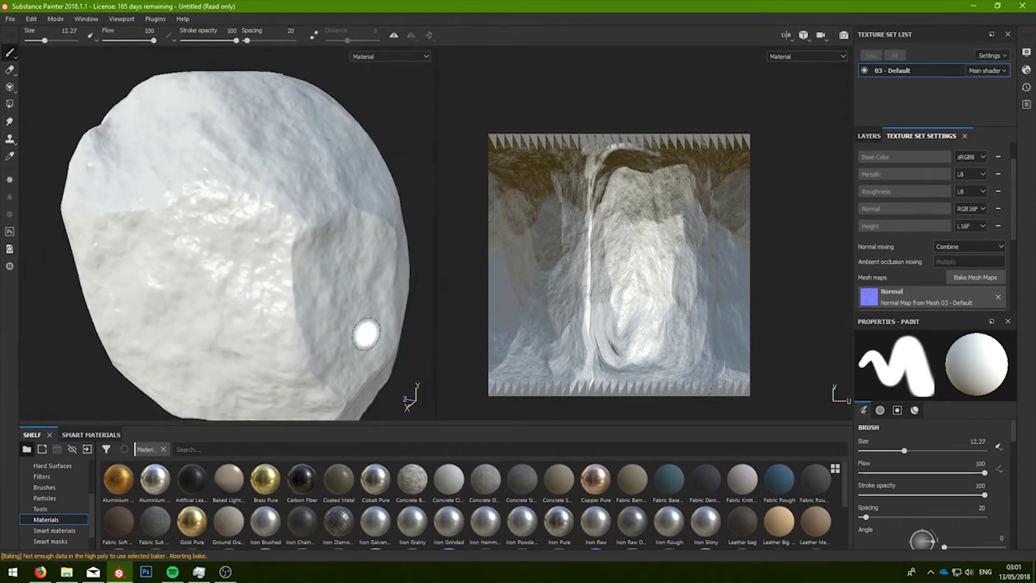
{"action": "left_click_drag", "start_coordinate": [304, 334], "coordinate": [376, 358], "text": "alt"}
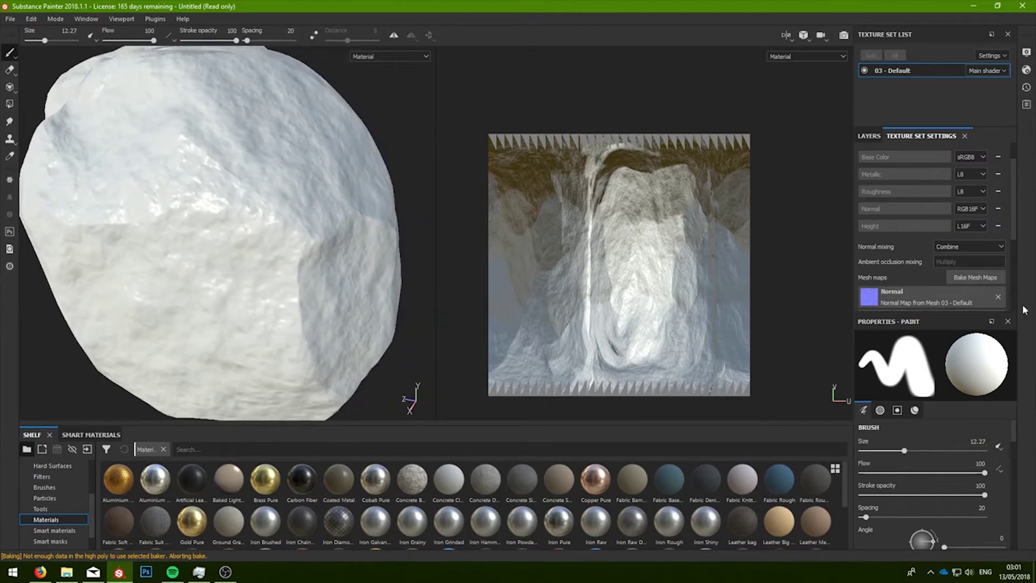
{"action": "scroll", "coordinate": [954, 293], "scroll_direction": "down", "scroll_amount": 1}
{"action": "scroll", "coordinate": [954, 293], "scroll_direction": "up", "scroll_amount": 2}
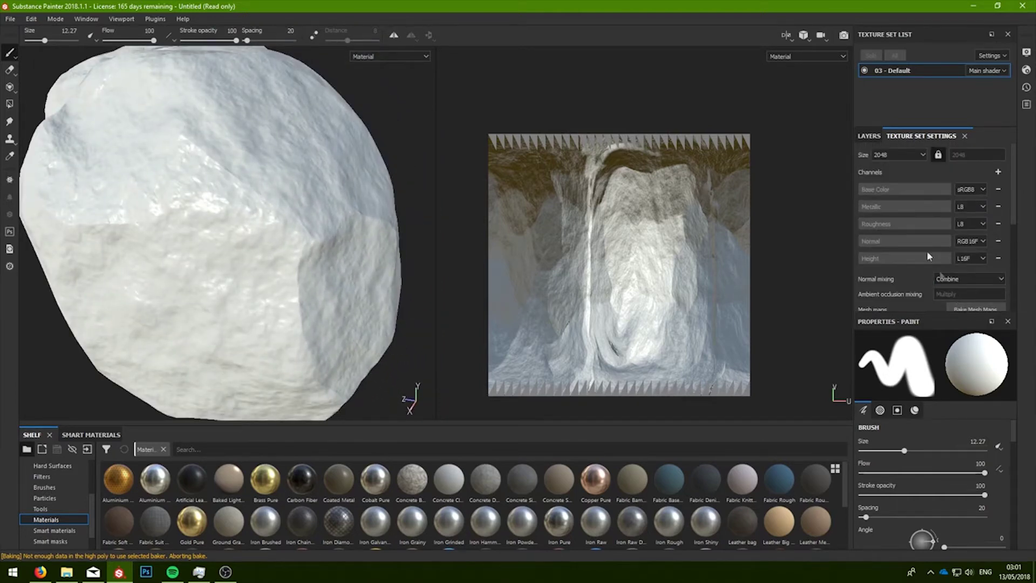
{"action": "scroll", "coordinate": [358, 220], "scroll_direction": "up", "scroll_amount": 3}
{"action": "scroll", "coordinate": [74, 259], "scroll_direction": "down", "scroll_amount": 5}
{"action": "mouse_move", "coordinate": [305, 383]}
{"action": "left_mouse_down", "text": "alt"}
{"action": "mouse_move", "coordinate": [203, 361]}
{"action": "mouse_move", "coordinate": [136, 314]}
{"action": "mouse_move", "coordinate": [256, 344]}
{"action": "mouse_move", "coordinate": [339, 330]}
{"action": "mouse_move", "coordinate": [410, 238]}
{"action": "mouse_move", "coordinate": [446, 225]}
{"action": "left_mouse_up", "text": "alt"}
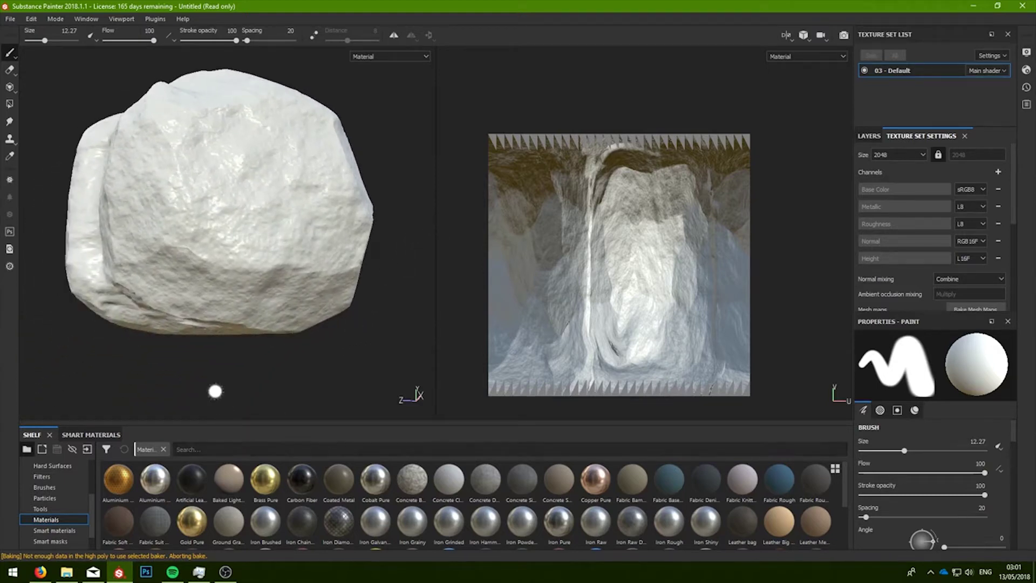
{"action": "left_click_drag", "start_coordinate": [253, 380], "coordinate": [309, 367], "text": "alt"}
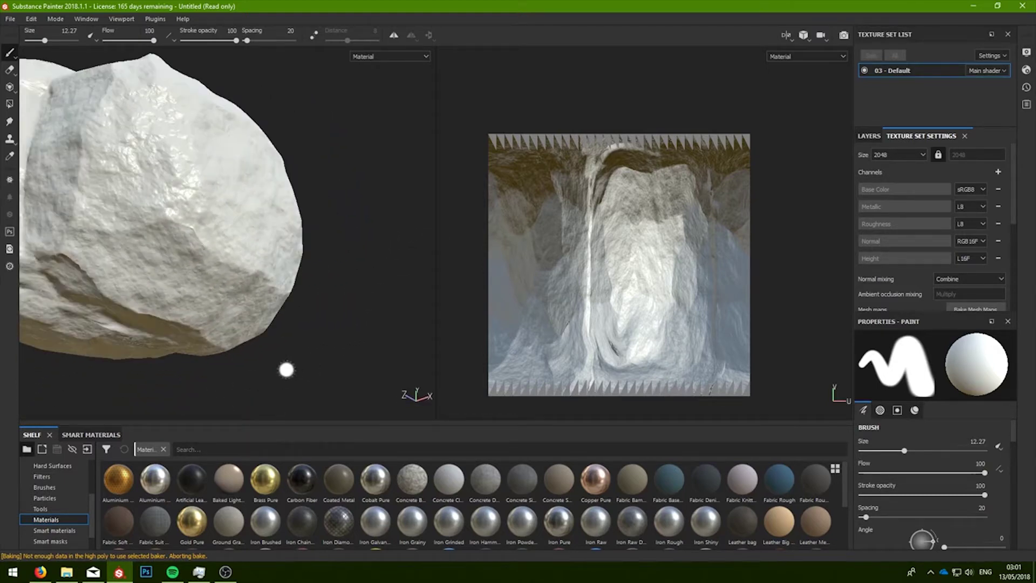
{"action": "key", "text": "f"}
{"action": "left_click_drag", "start_coordinate": [311, 378], "coordinate": [293, 385], "text": "alt"}
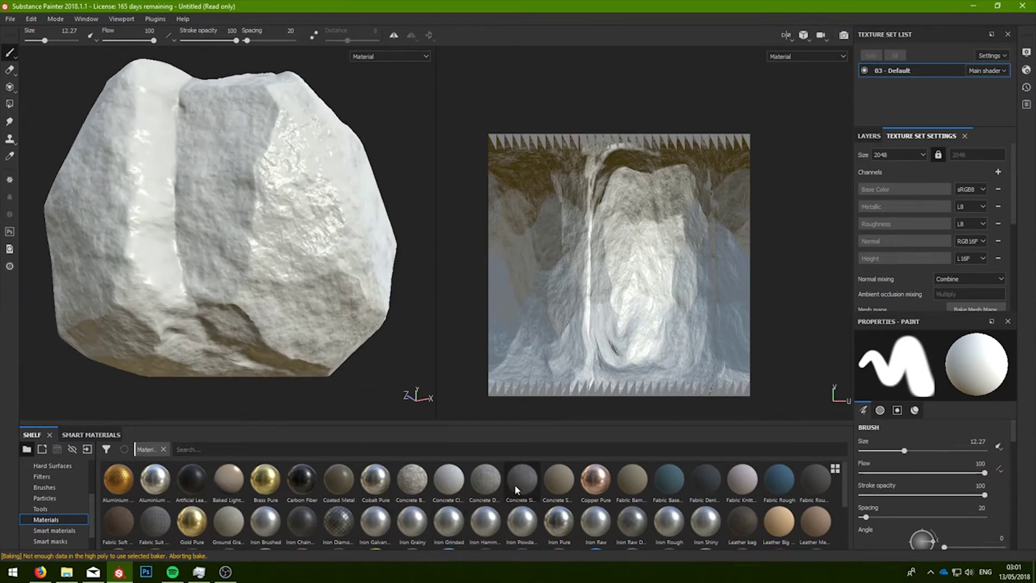
Show the layer stack, look through the materials, and apply the Copper Worn smart material to the rock
{"action": "left_click", "coordinate": [872, 135]}
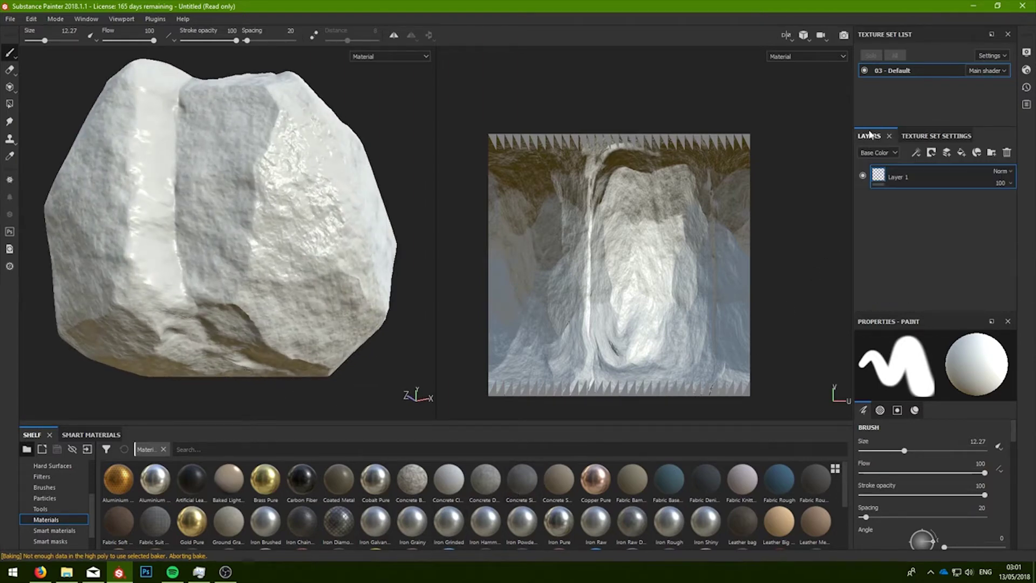
{"action": "scroll", "coordinate": [526, 512], "scroll_direction": "down", "scroll_amount": 2}
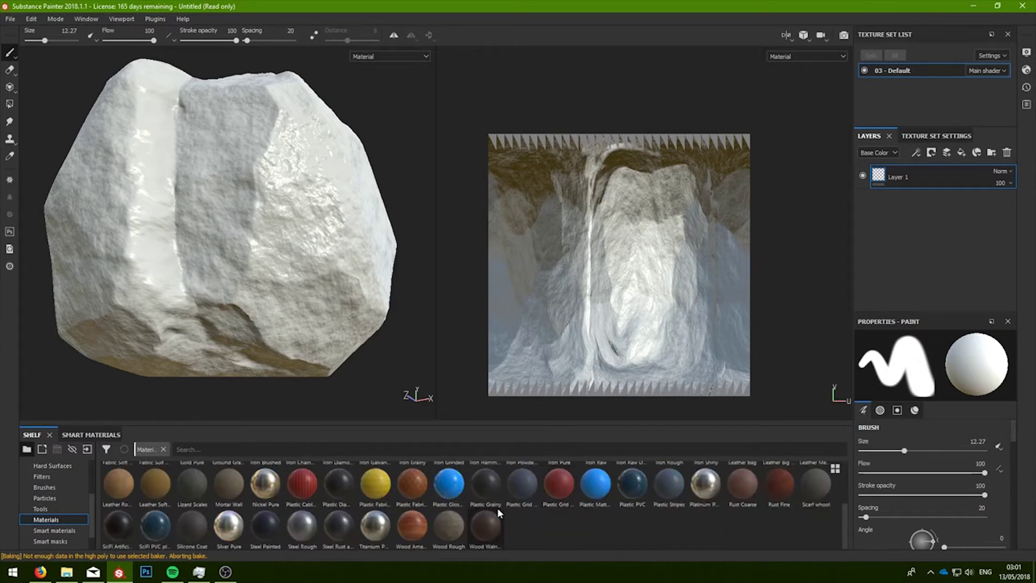
{"action": "scroll", "coordinate": [847, 524], "scroll_direction": "up", "scroll_amount": 1}
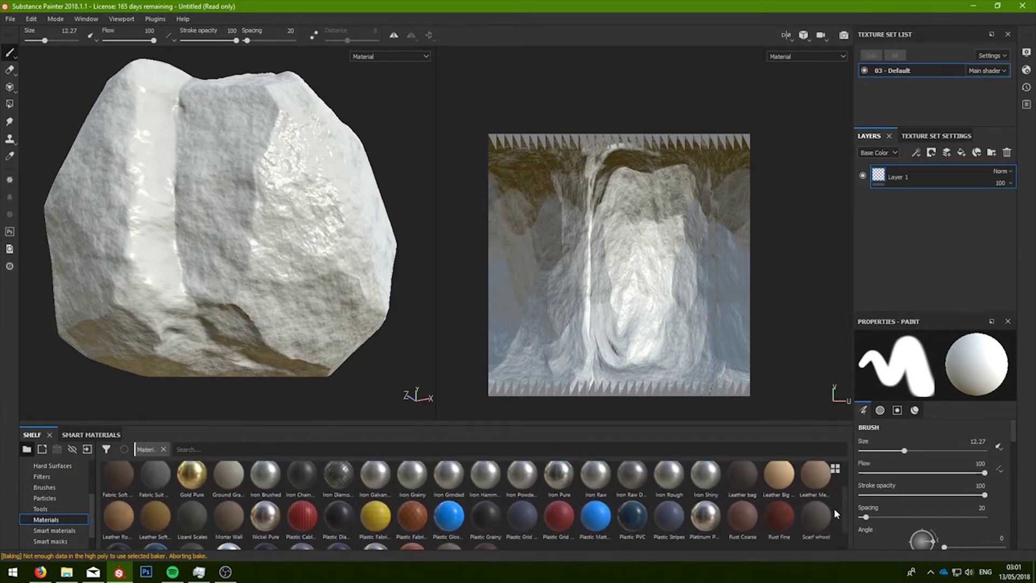
{"action": "scroll", "coordinate": [833, 504], "scroll_direction": "up", "scroll_amount": 1}
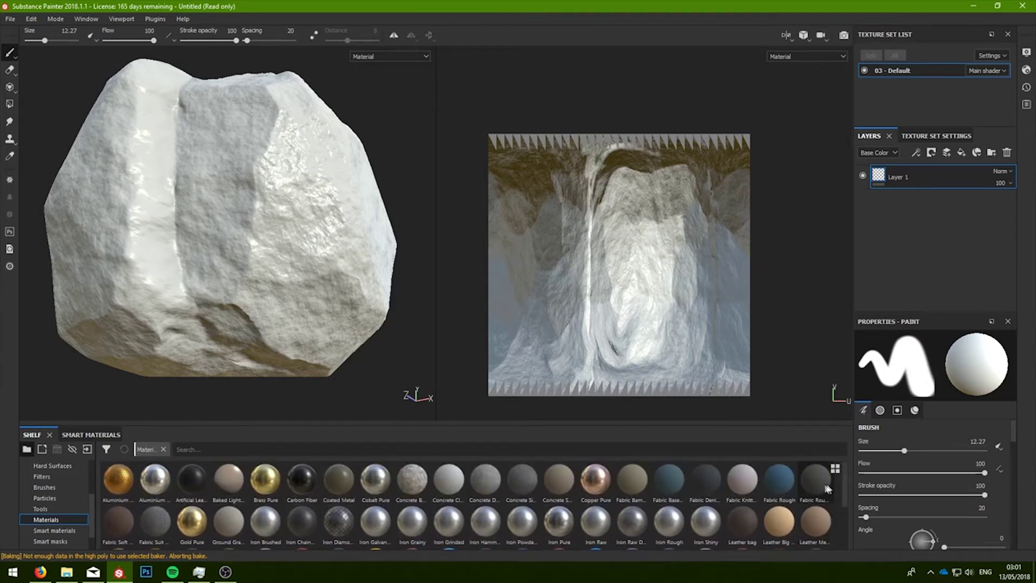
{"action": "left_click", "coordinate": [73, 530]}
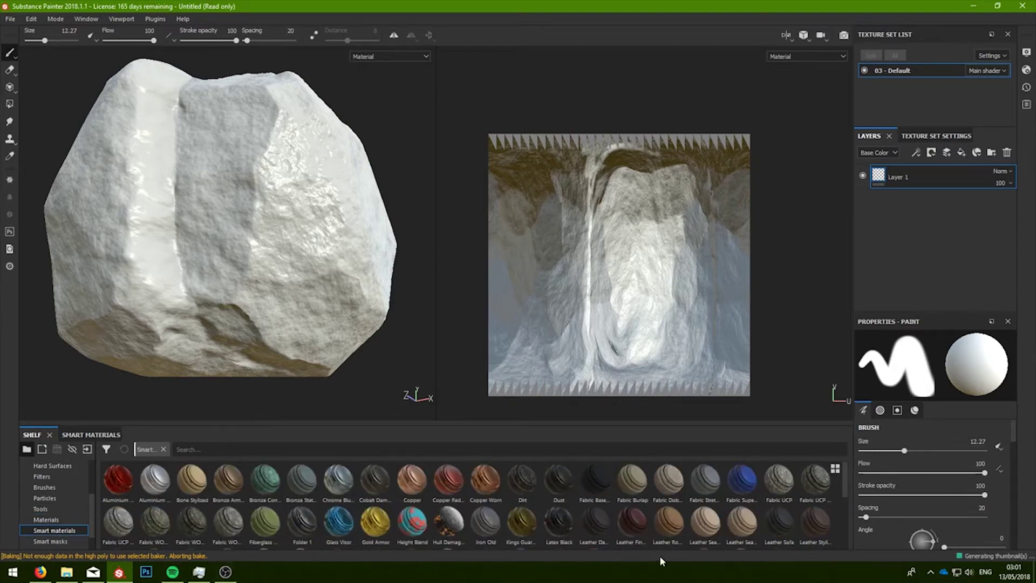
{"action": "left_click_drag", "start_coordinate": [485, 479], "coordinate": [539, 346]}
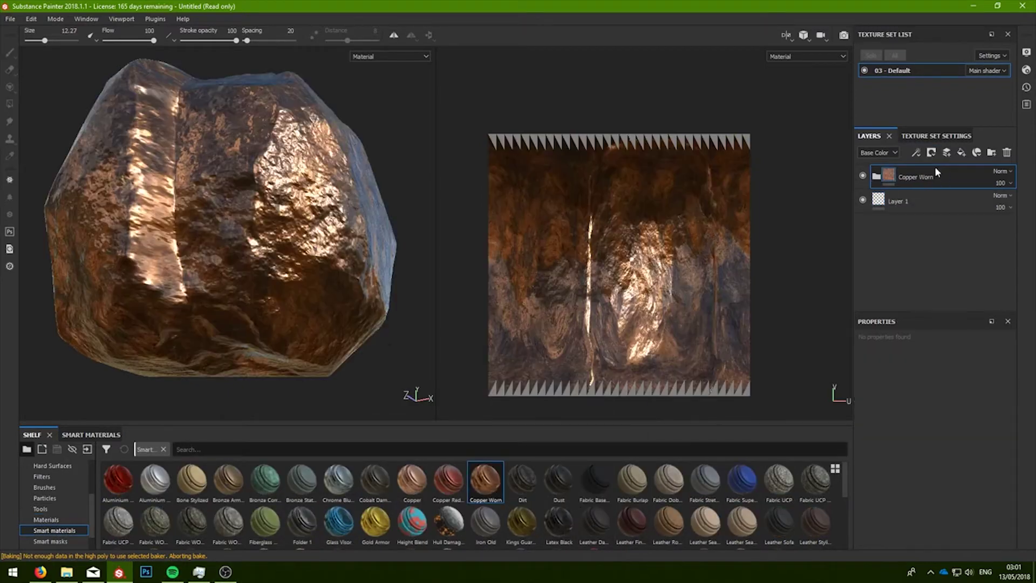
Expand the Copper Worn group, tint its Worn Surface layer dark green and set the Base Metal layer's roughness to 0.8056
{"action": "left_click", "coordinate": [877, 176]}
{"action": "left_click", "coordinate": [934, 226]}
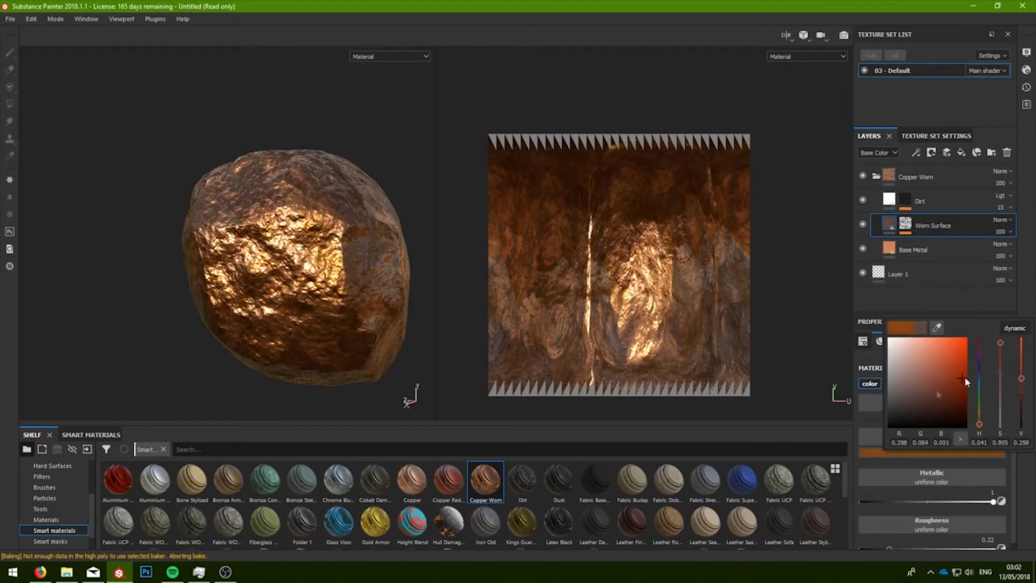
{"action": "left_click", "coordinate": [913, 250]}
{"action": "left_click", "coordinate": [932, 387]}
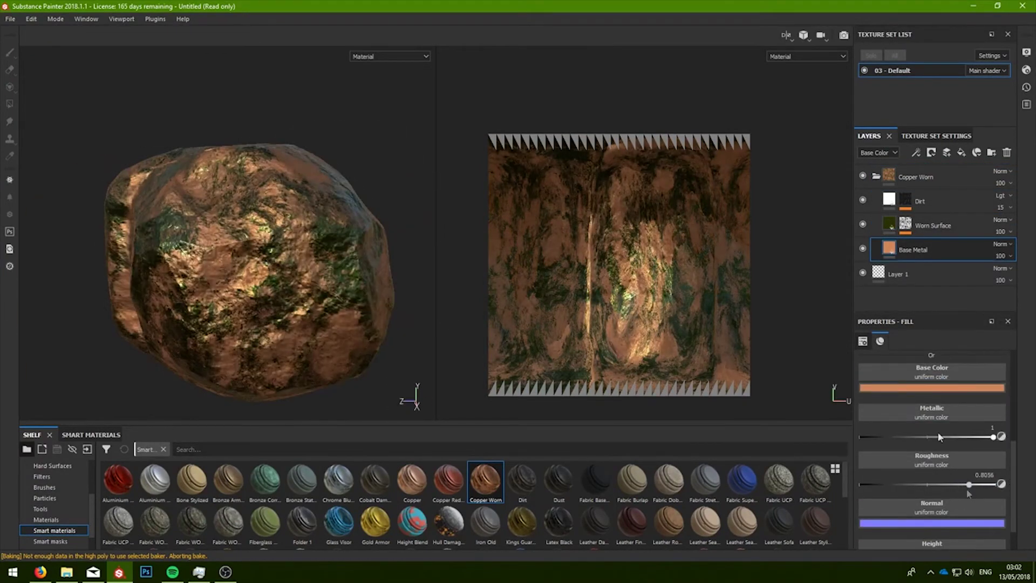
{"action": "left_click_drag", "start_coordinate": [967, 488], "coordinate": [951, 474]}
{"action": "left_click_drag", "start_coordinate": [324, 243], "coordinate": [410, 345], "text": "alt"}
Check the Worn Surface layer, give the Base Metal layer a dark brown base color and set its metallic value to 0.5317
{"action": "left_click", "coordinate": [933, 225]}
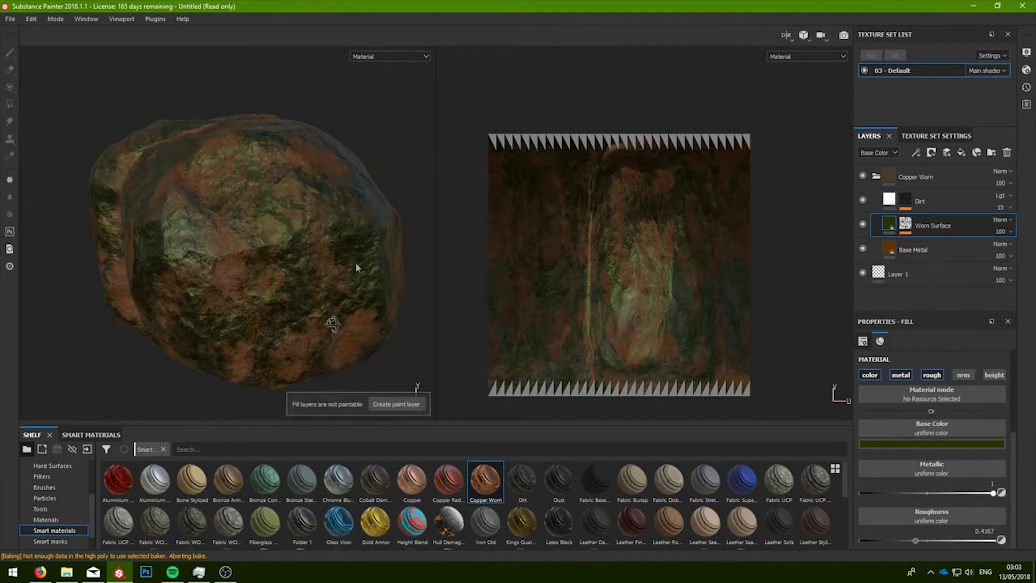
{"action": "left_click_drag", "start_coordinate": [359, 266], "coordinate": [355, 514], "text": "alt"}
{"action": "scroll", "coordinate": [243, 243], "scroll_direction": "down", "scroll_amount": 3}
{"action": "left_click", "coordinate": [913, 249]}
{"action": "left_click_drag", "start_coordinate": [302, 319], "coordinate": [332, 299], "text": "alt"}
{"action": "left_click", "coordinate": [932, 443]}
{"action": "left_click_drag", "start_coordinate": [979, 448], "coordinate": [979, 521]}
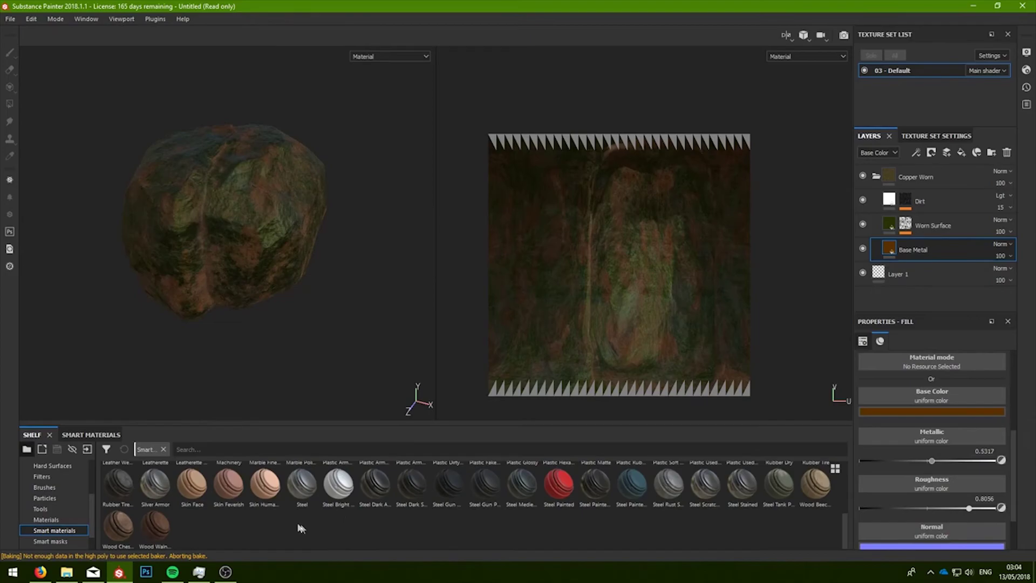
Switch to Iray rendering mode and set the environment map to cave_entry_in_the_forest
{"action": "left_click", "coordinate": [55, 18]}
{"action": "left_click", "coordinate": [76, 50]}
{"action": "left_click", "coordinate": [952, 338]}
{"action": "left_click", "coordinate": [986, 371]}
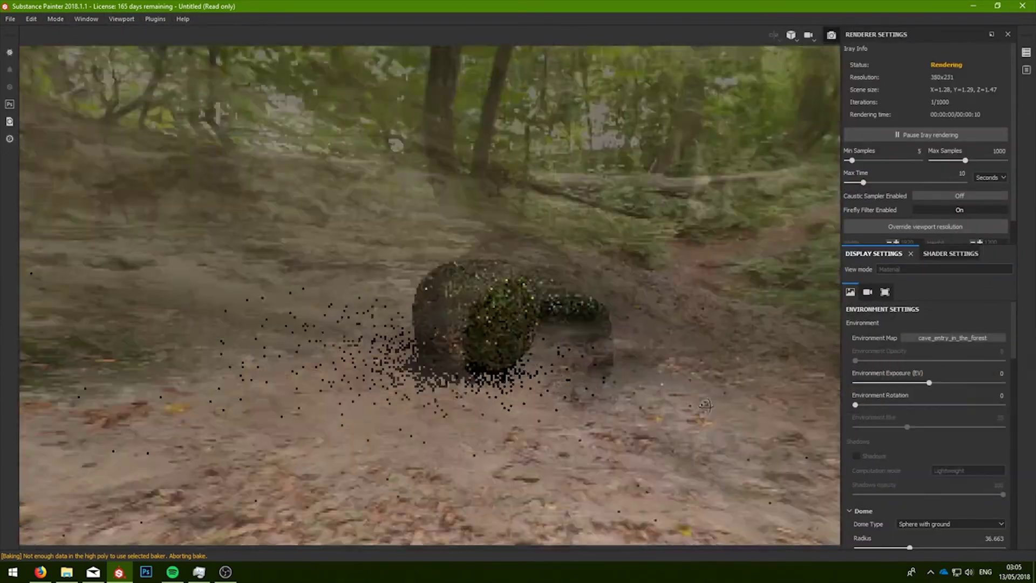